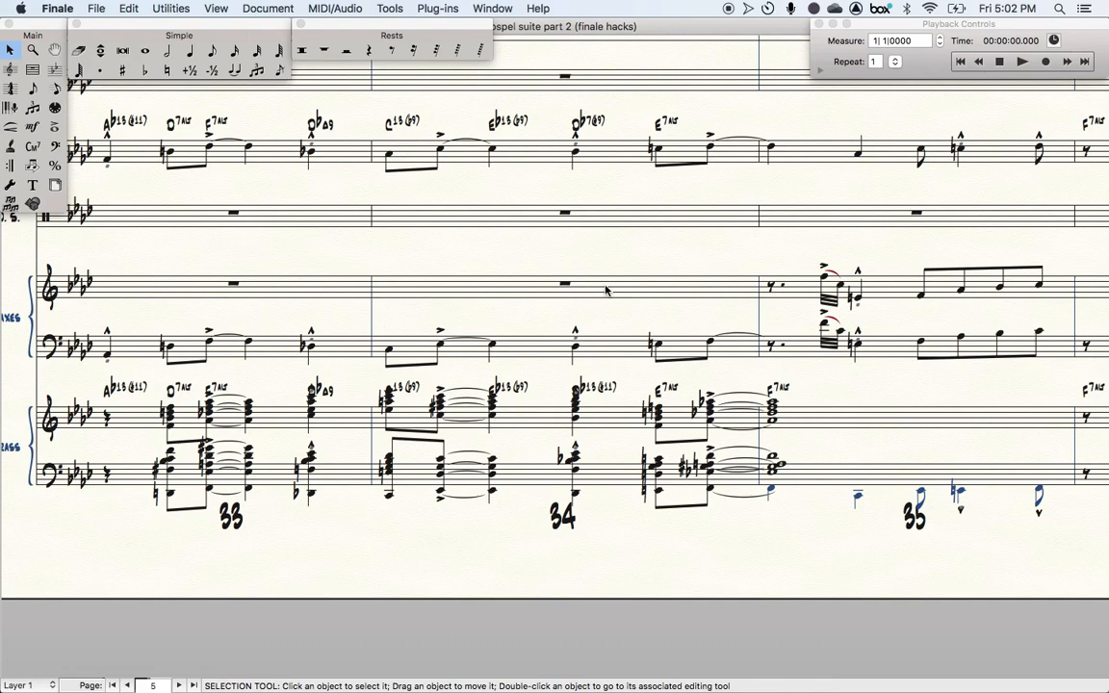
- Zoom out and survey the full score around the brass chords in measures 33 to 35
scroll(606, 290, "left", 3)
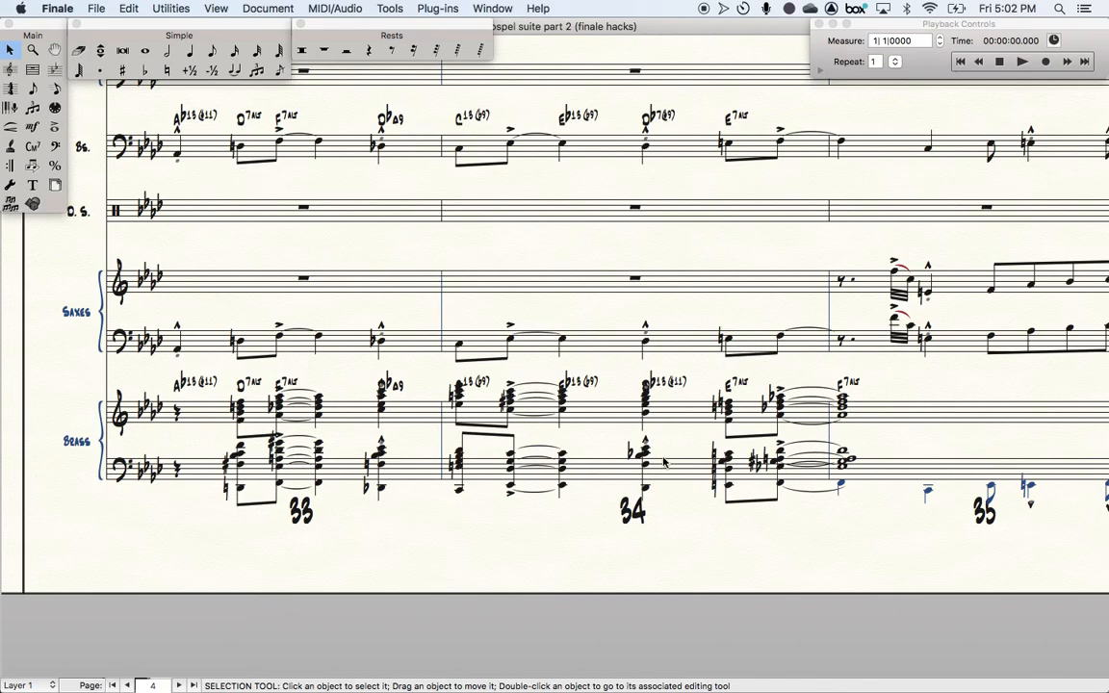
scroll(662, 462, "up", 15)
scroll(663, 462, "down", 1)
scroll(662, 462, "left", 1)
scroll(662, 462, "down", 1)
scroll(435, 406, "down", 6)
scroll(435, 405, "left", 1)
scroll(436, 405, "down", 10)
scroll(435, 405, "right", 1)
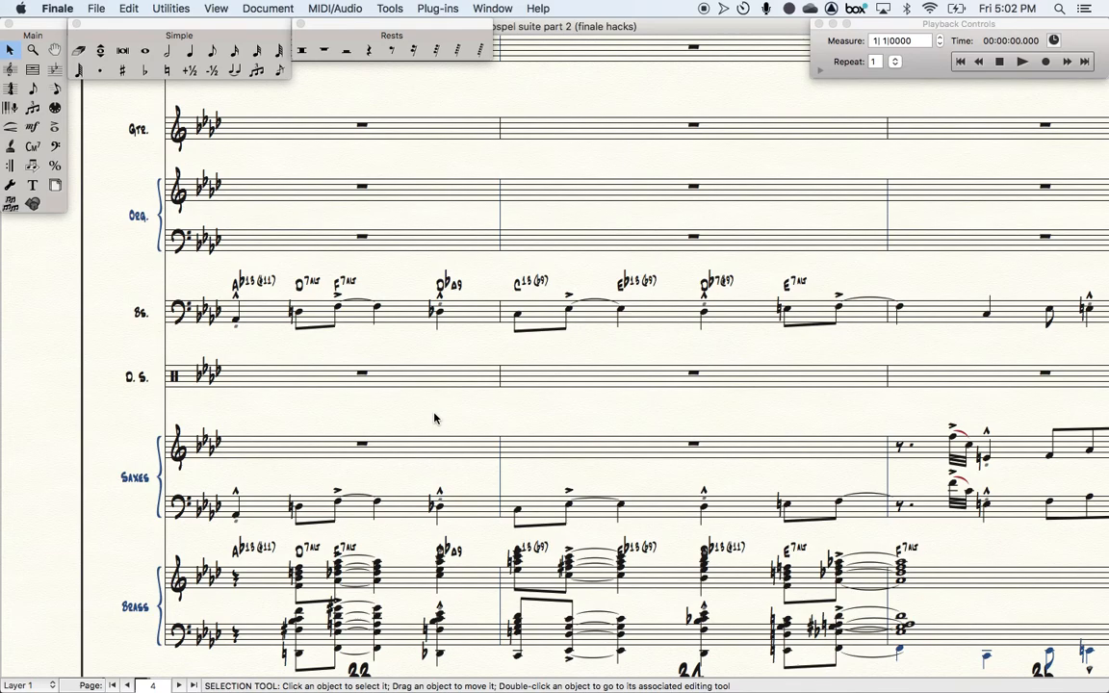
scroll(434, 418, "down", 5)
scroll(434, 418, "right", 1)
key("super+minus")
scroll(434, 418, "up", 5)
scroll(434, 418, "left", 2)
scroll(435, 418, "up", 3)
key("super+minus")
scroll(435, 418, "up", 5)
scroll(434, 418, "left", 2)
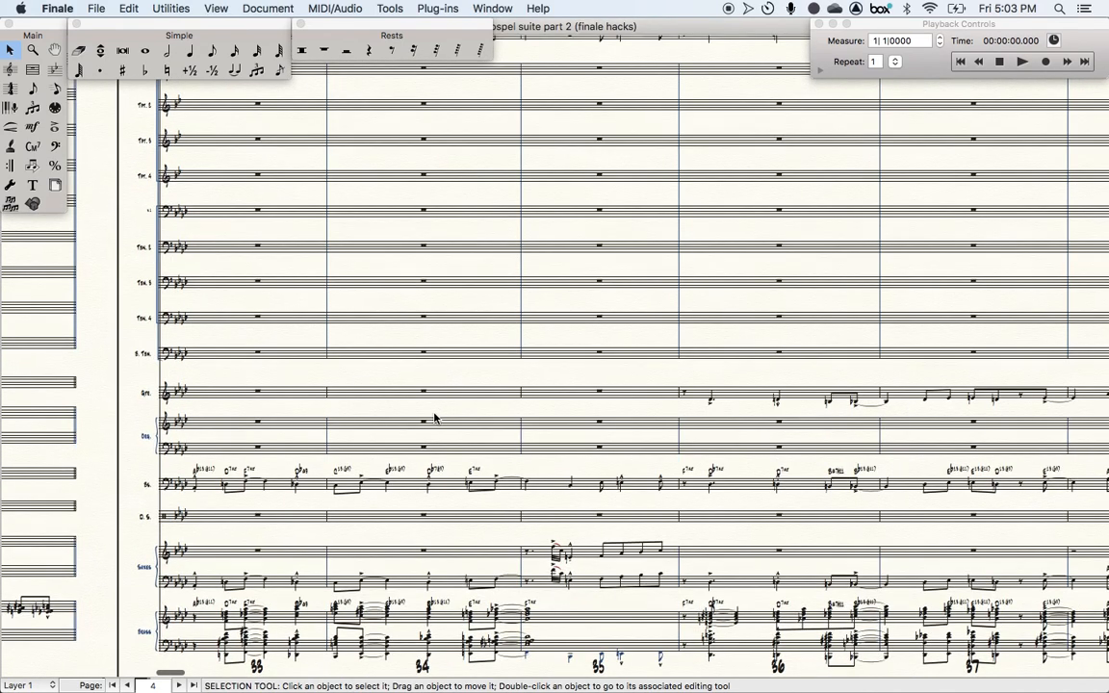
scroll(411, 418, "right", 2)
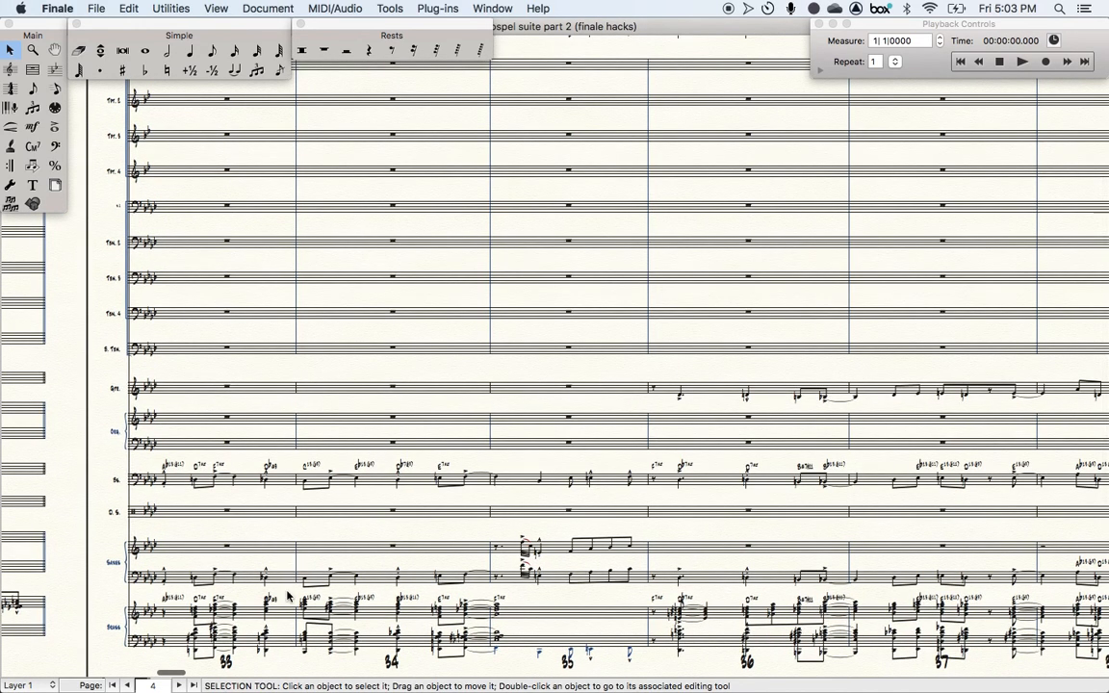
- Select the upper brass staff across measures 33 to 35
left_click(279, 609)
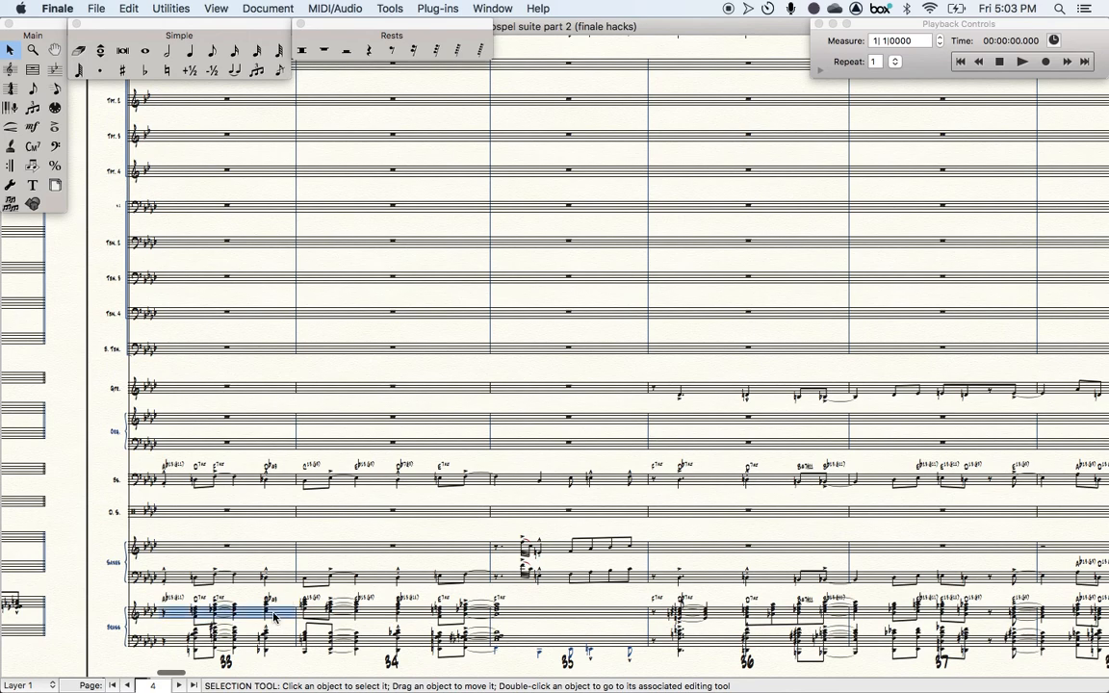
left_click(545, 619, "shift")
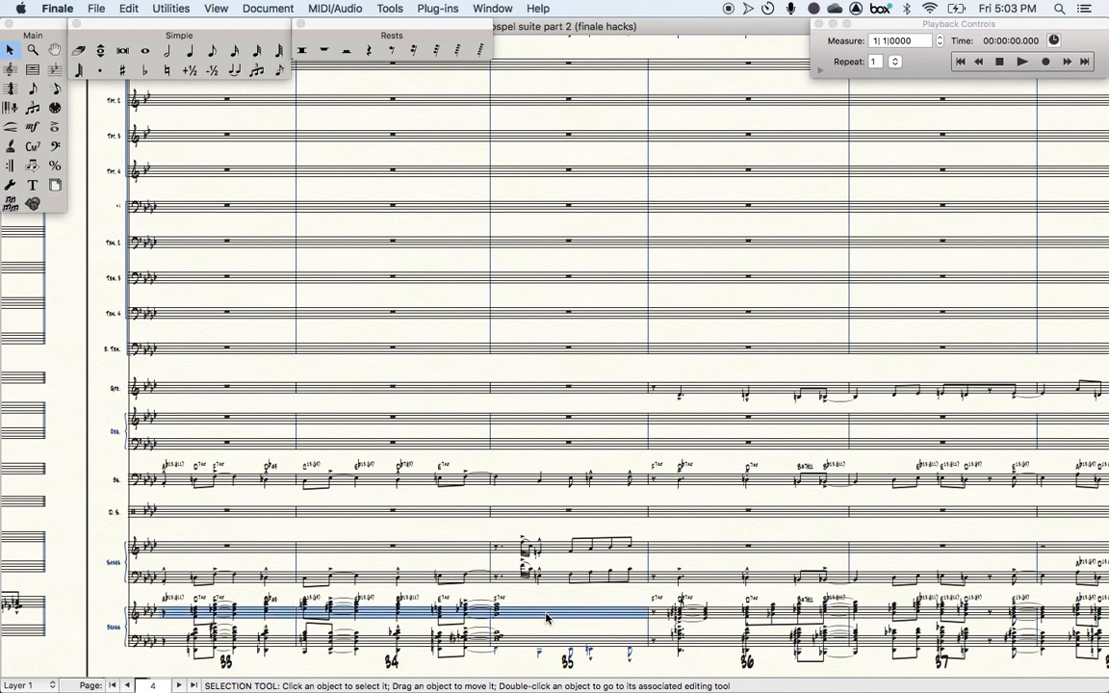
key("2")
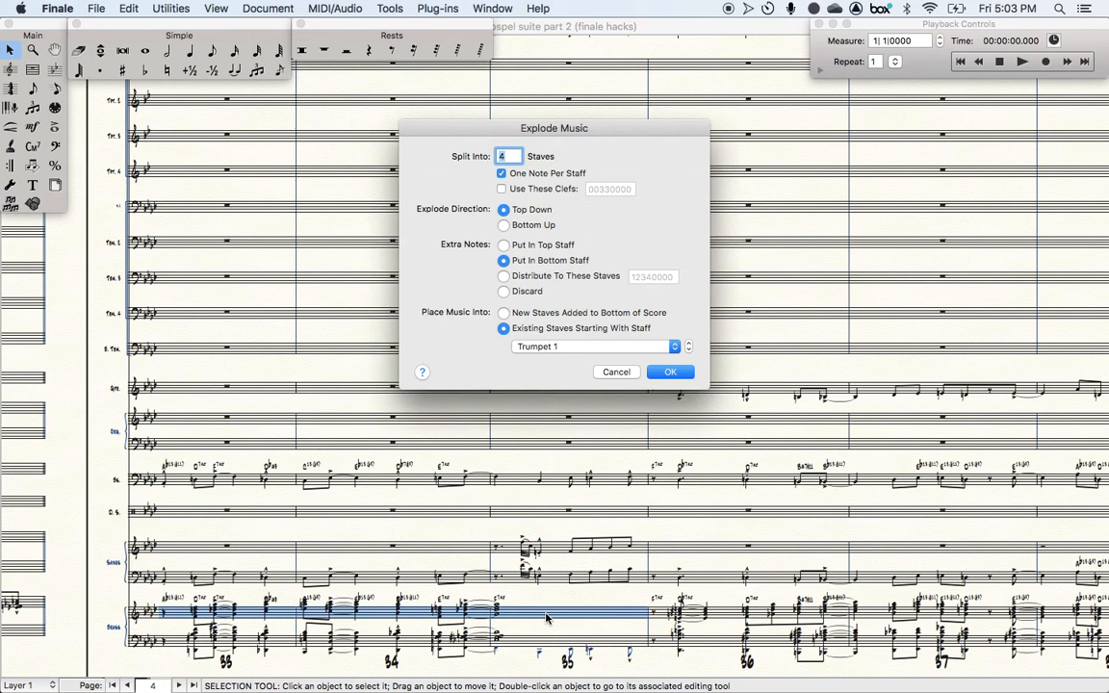
left_click(612, 372)
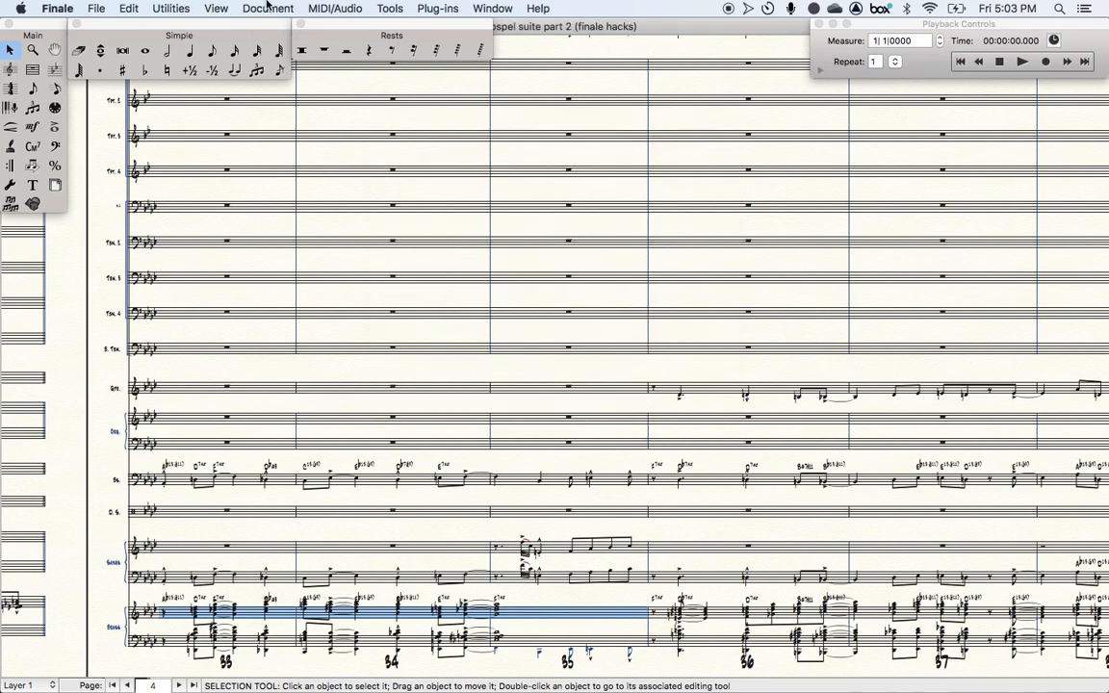
- Explode the selected chords into 4 staves, placing the music into existing staves starting with Trumpet 1
left_click(181, 9)
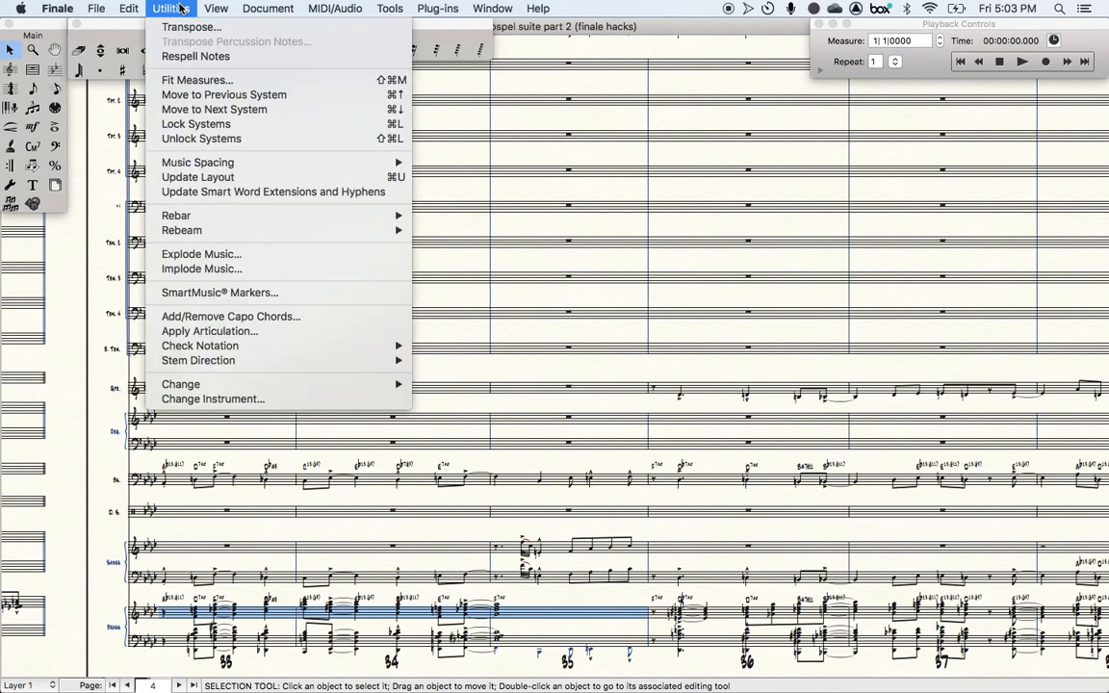
left_click(217, 254)
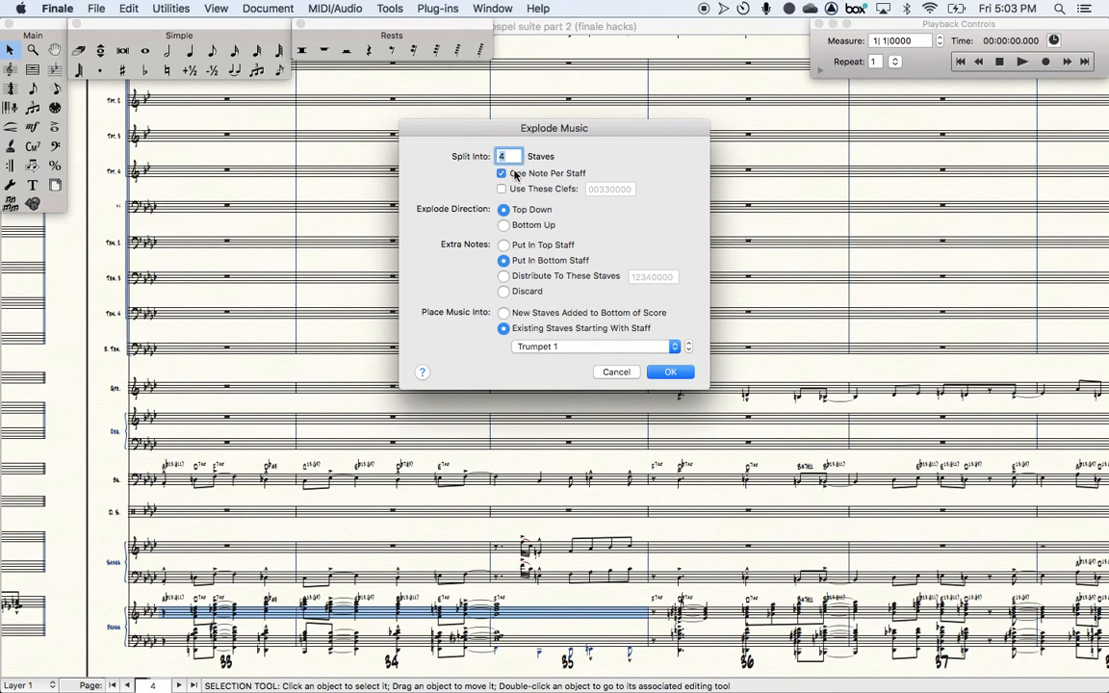
left_click(553, 348)
left_click(552, 348)
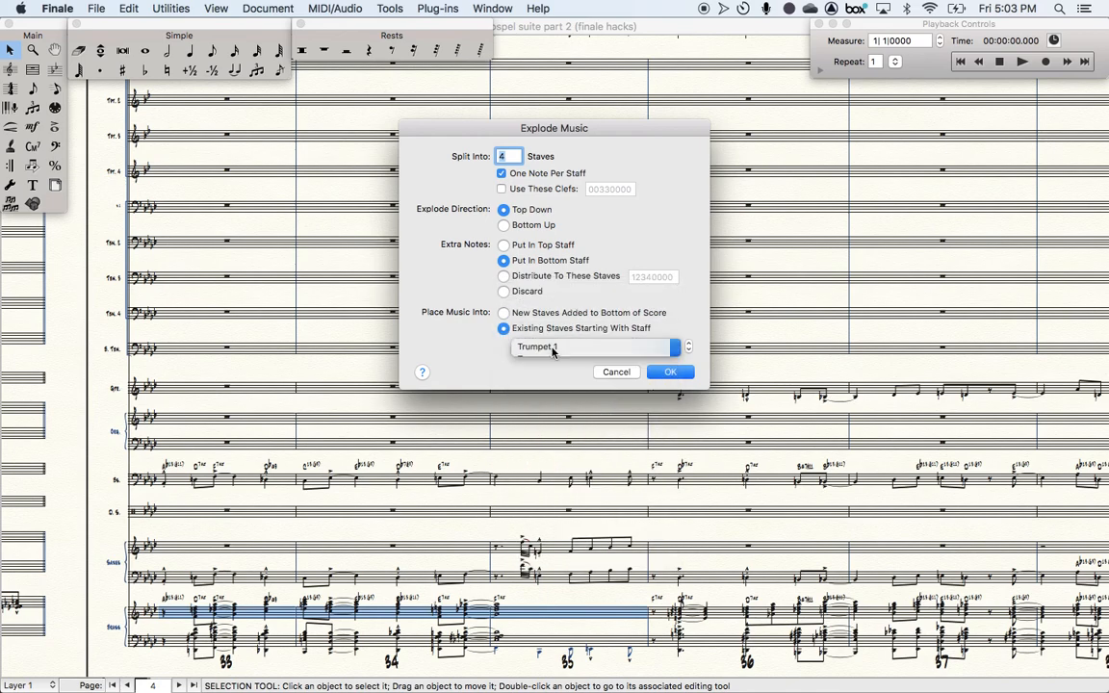
left_click(505, 314)
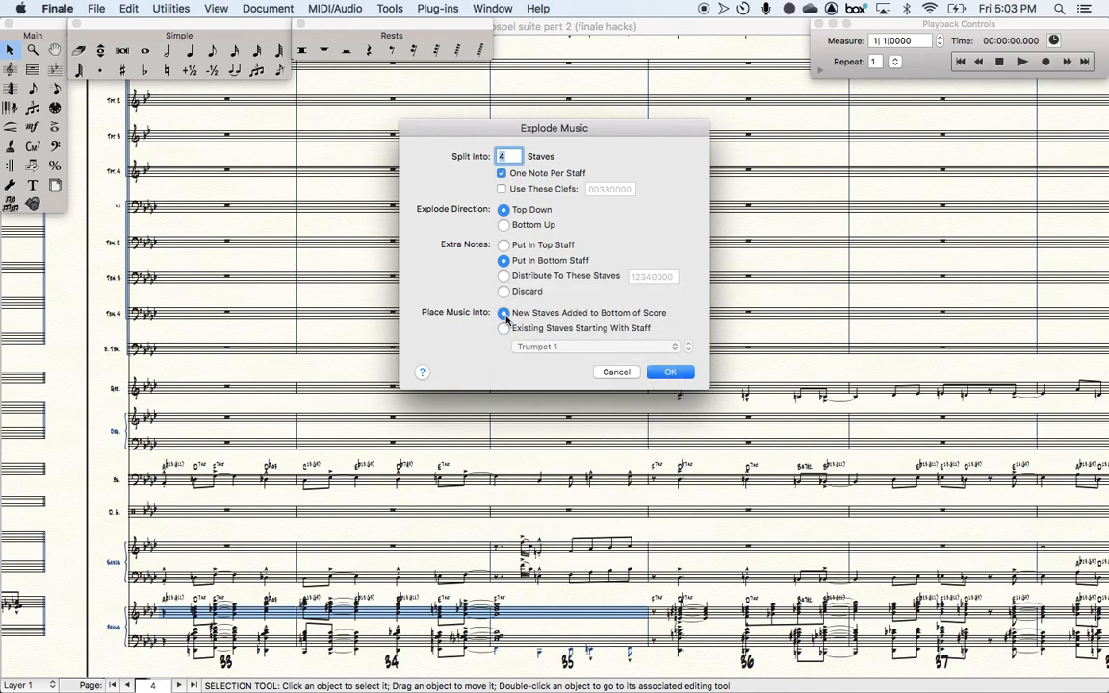
type("2")
key("BackSpace")
left_click(505, 328)
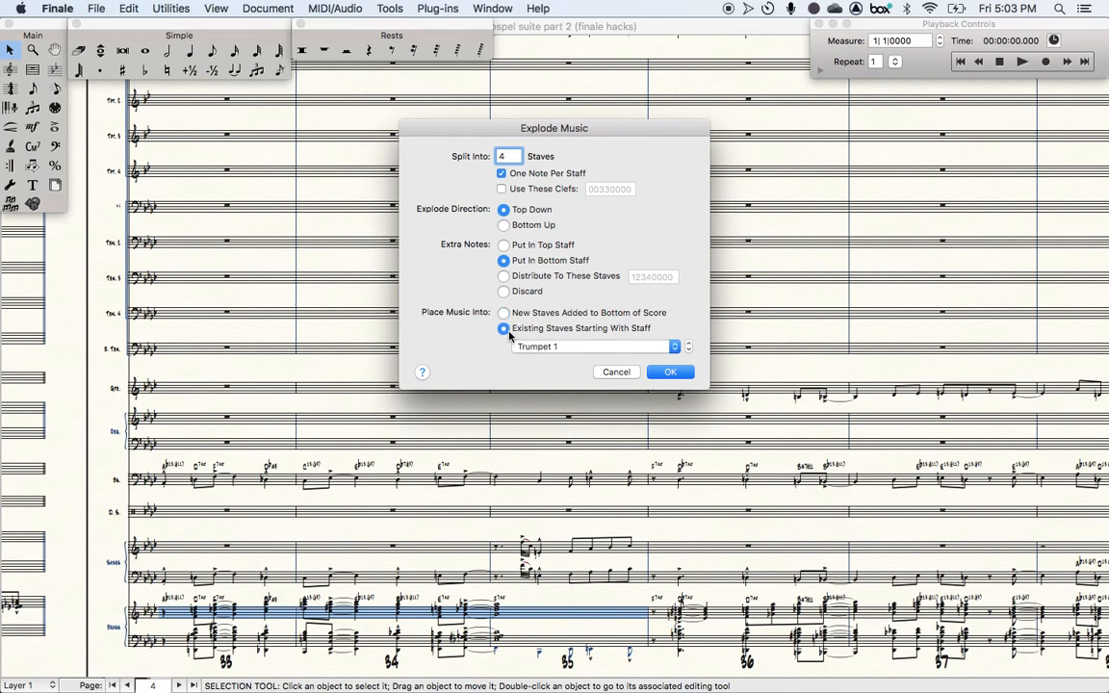
left_click(589, 347)
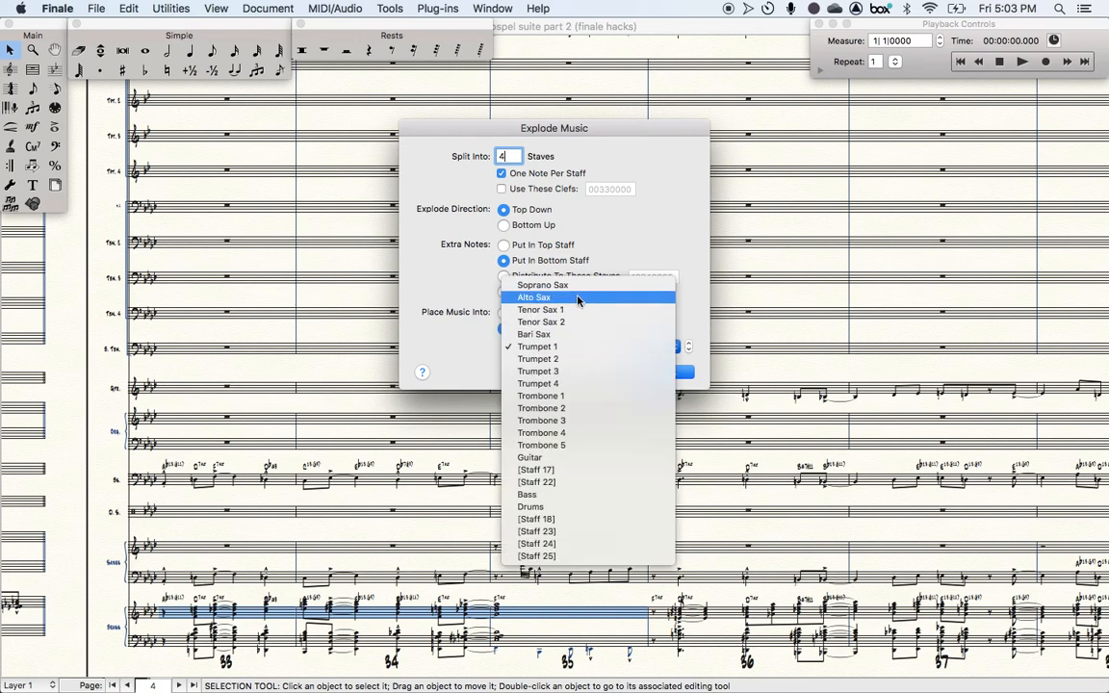
left_click(573, 349)
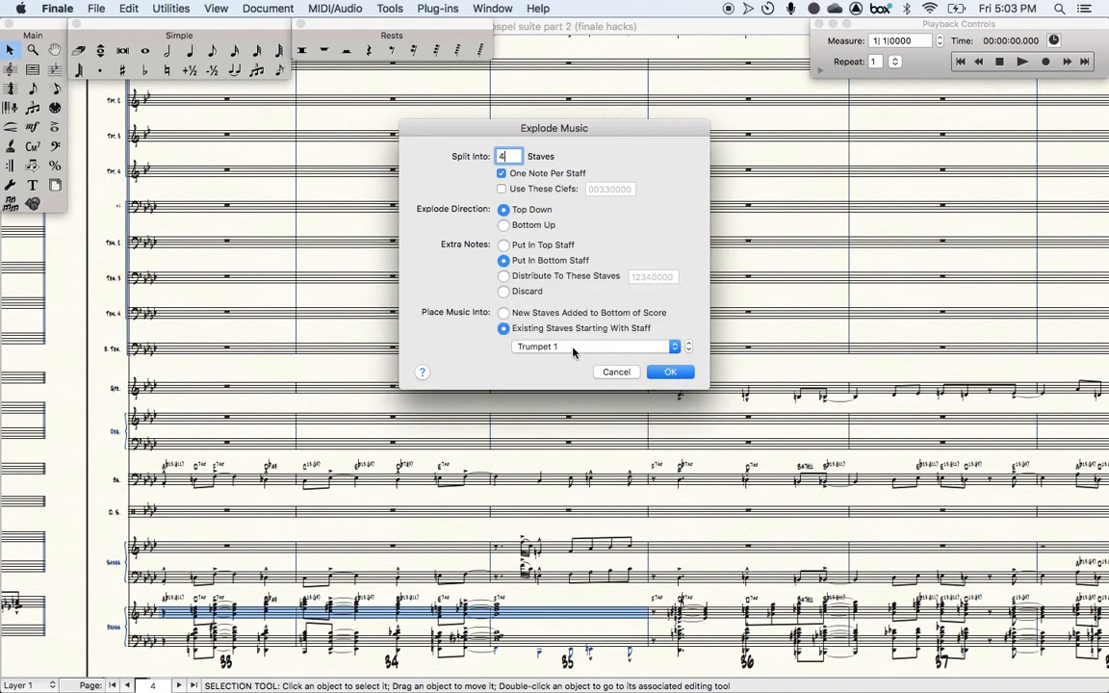
left_click(676, 375)
- Select the lower brass staff across measures 33 to 35
scroll(676, 376, "up", 2)
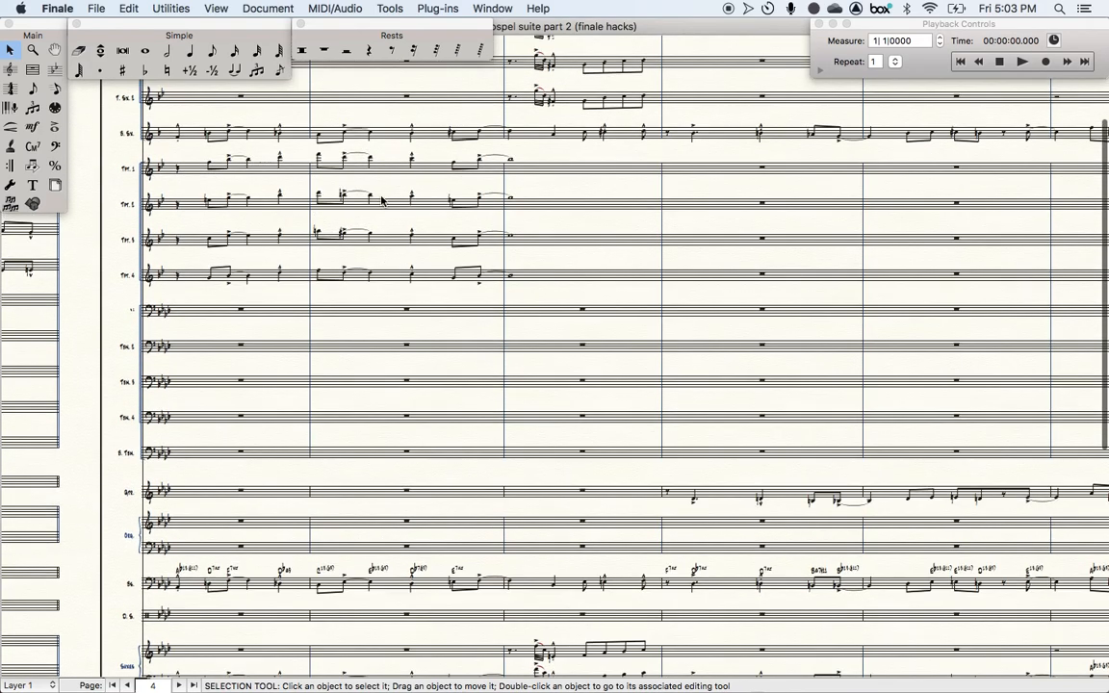
scroll(327, 539, "down", 6)
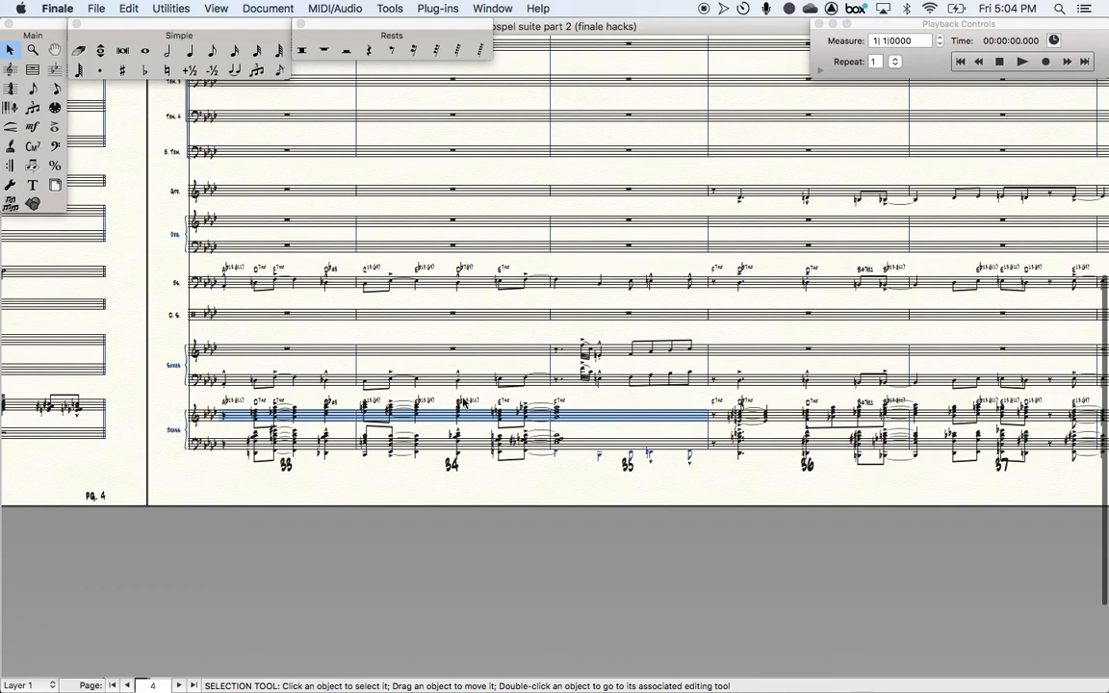
left_click(342, 443)
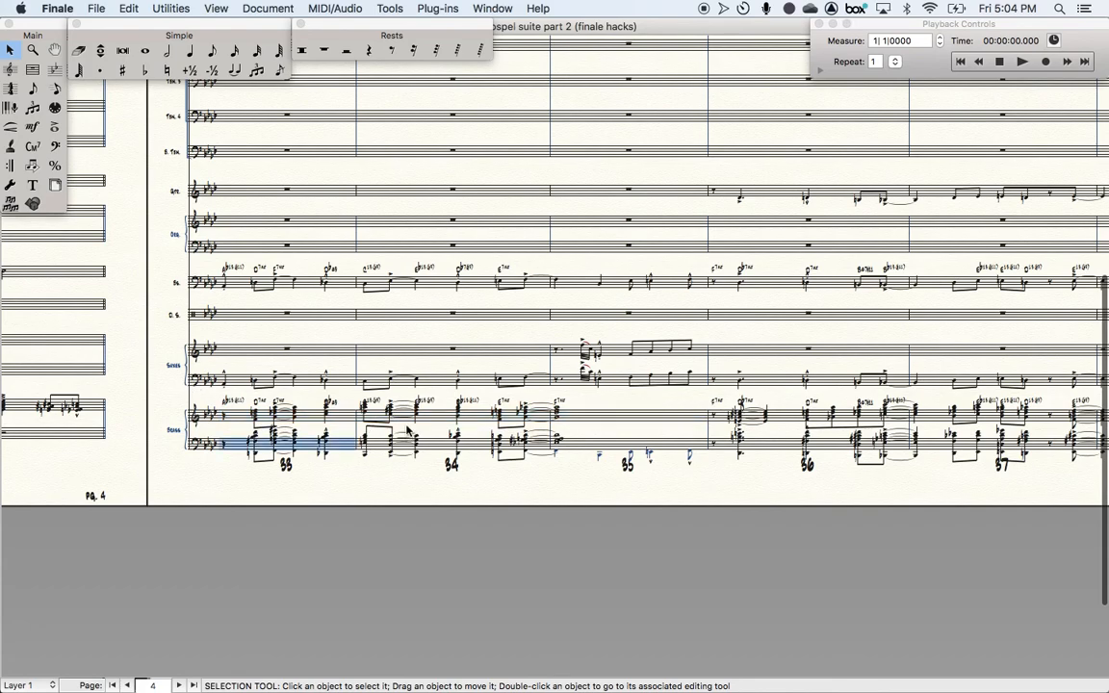
left_click(624, 448, "shift")
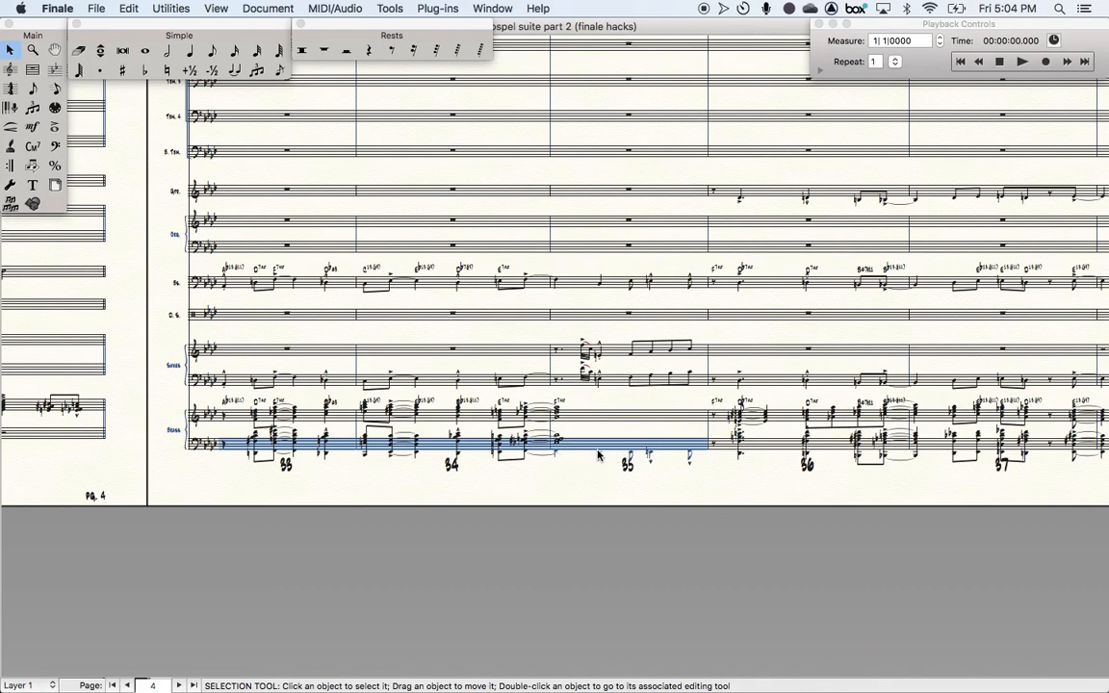
- Explode the selected chords into 5 staves, placing the music into existing staves starting with Trombone 1
scroll(601, 454, "up", 2)
scroll(598, 455, "up", 3)
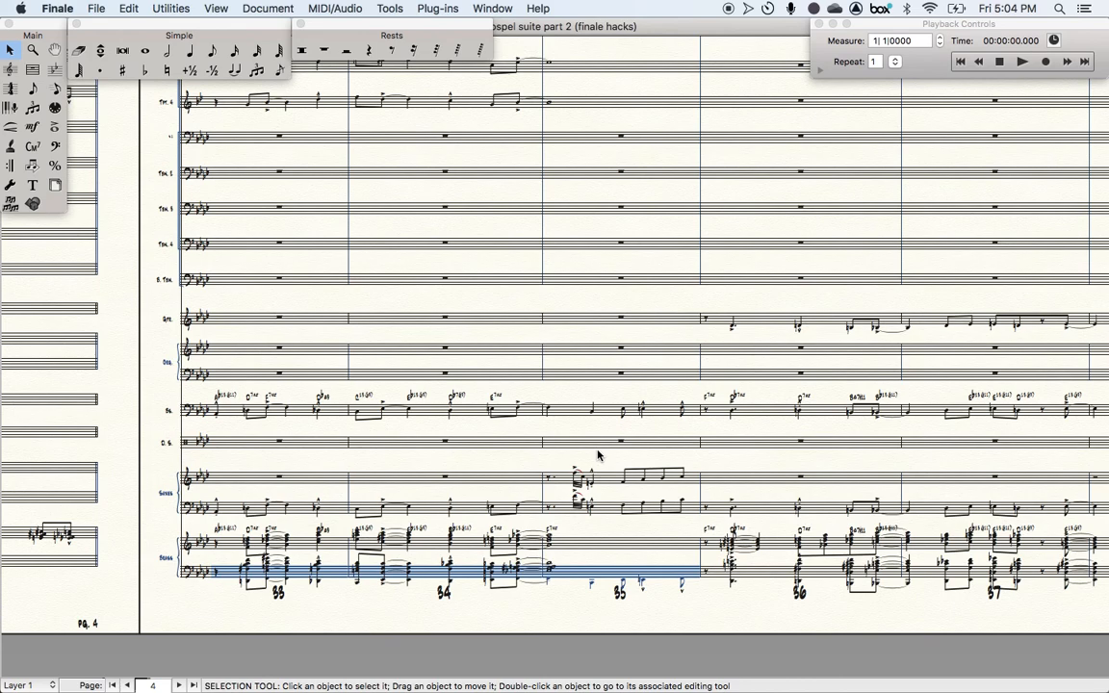
key("2")
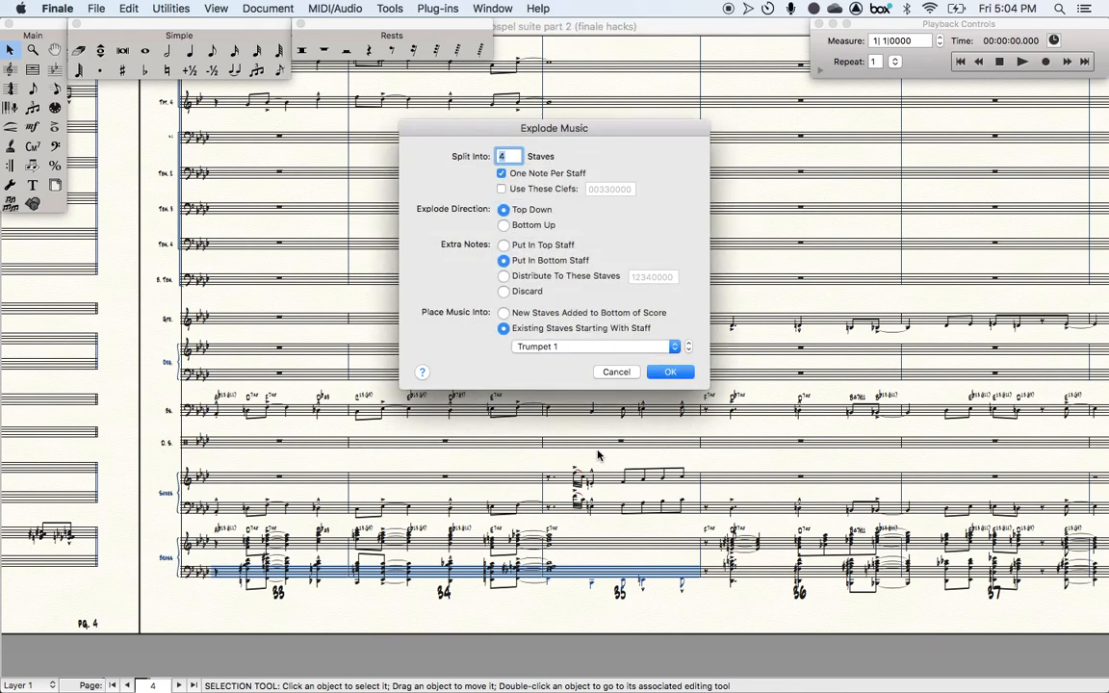
type("5")
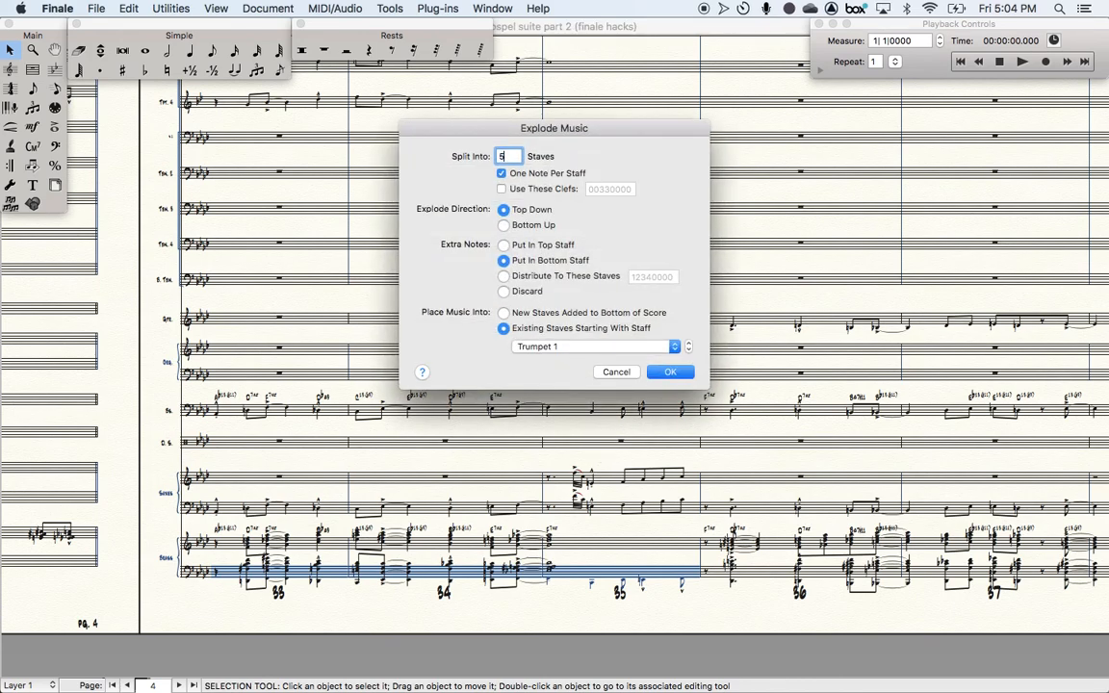
left_click(568, 347)
left_click(567, 398)
left_click(662, 374)
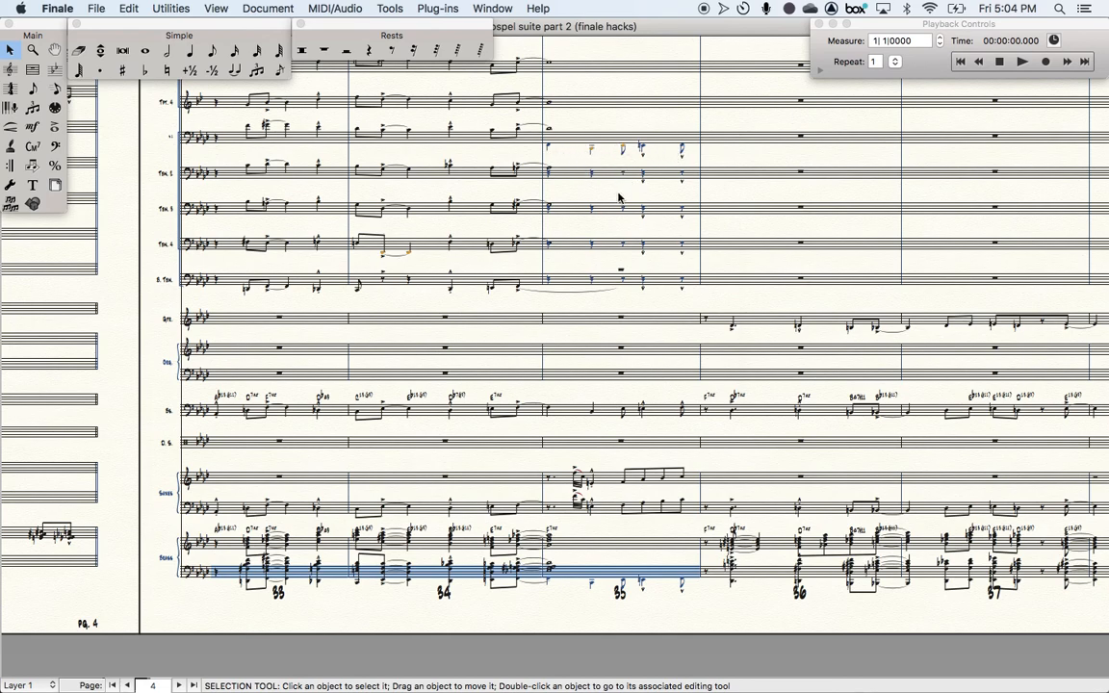
- Examine the exploded trumpet and trombone parts in measures 33 to 35 for out-of-range notes
key("super+1")
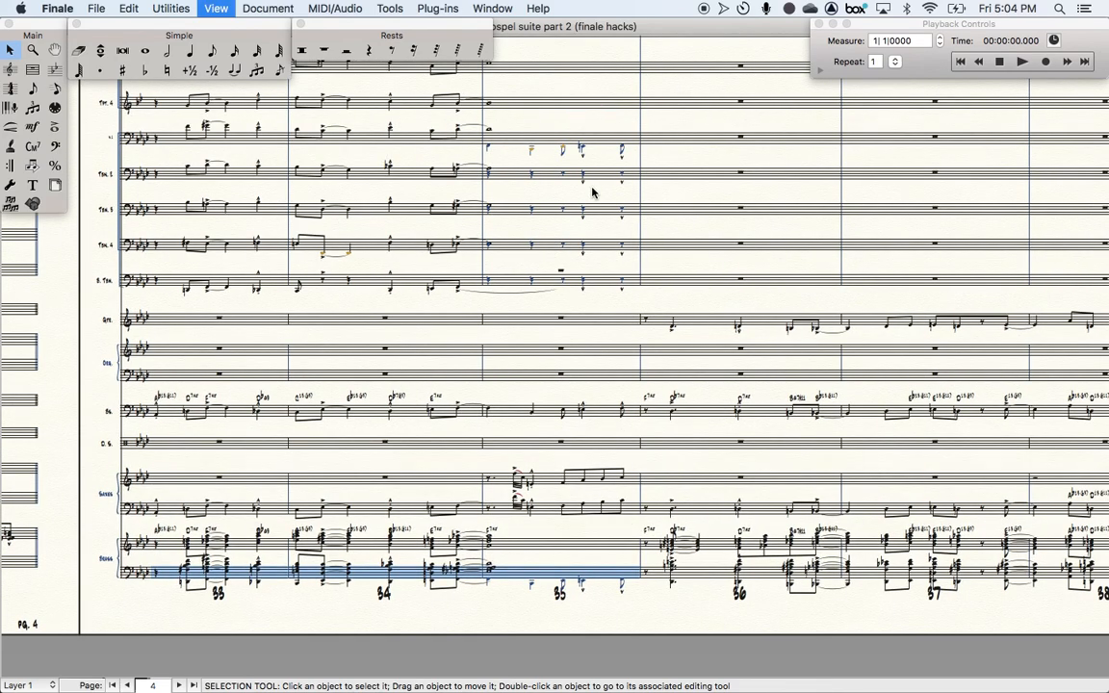
scroll(594, 190, "right", 2)
left_click(597, 213)
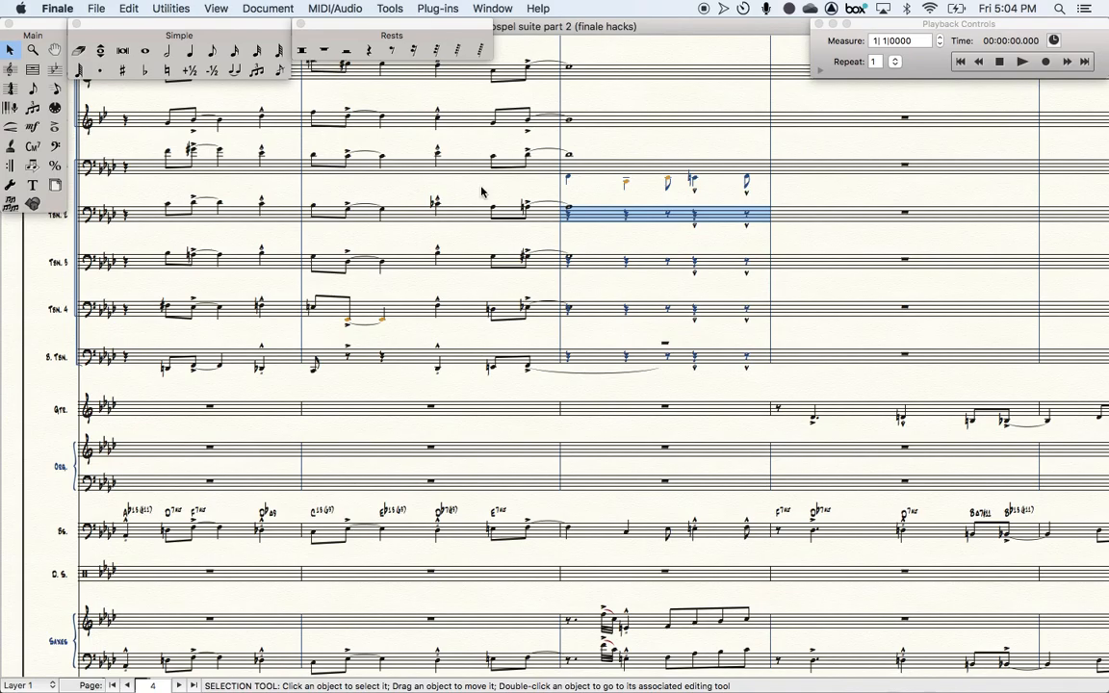
scroll(480, 190, "left", 5)
scroll(481, 191, "up", 5)
scroll(482, 191, "right", 2)
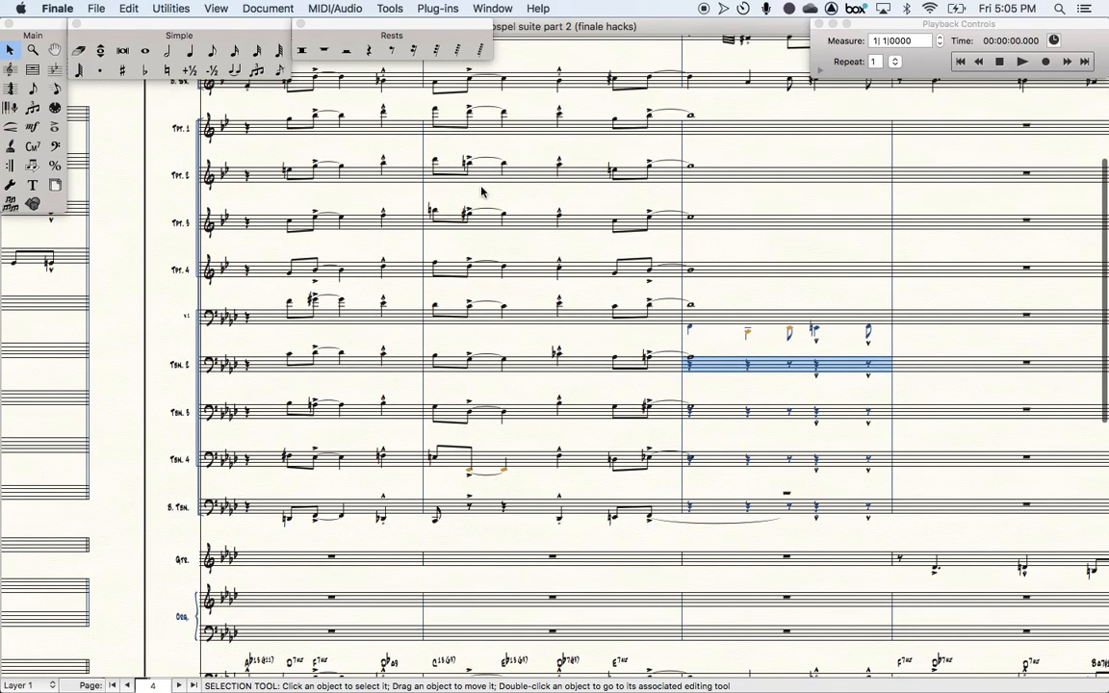
scroll(482, 190, "up", 2)
scroll(481, 191, "right", 2)
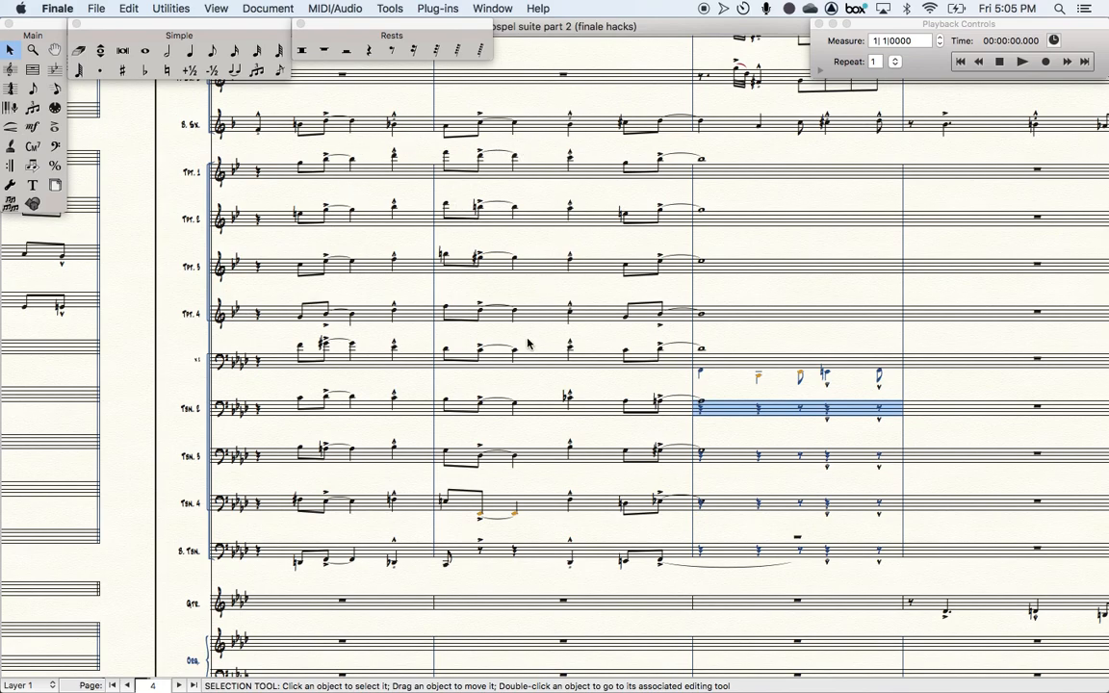
scroll(489, 555, "down", 15)
scroll(489, 556, "left", 1)
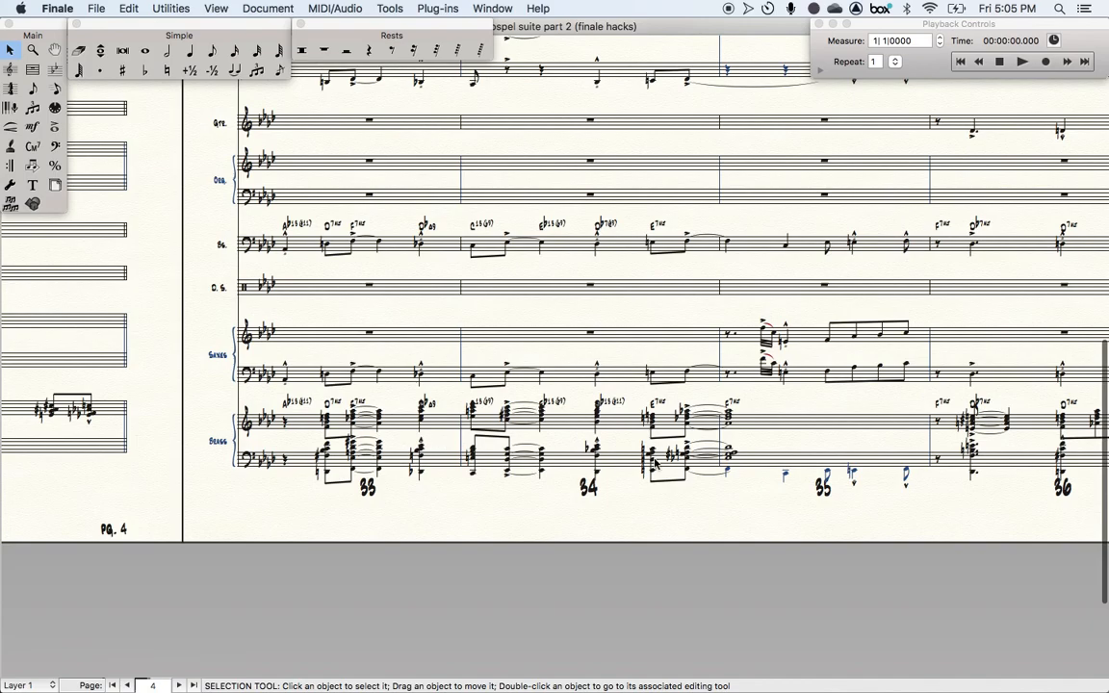
scroll(762, 487, "up", 2)
scroll(763, 486, "right", 1)
scroll(762, 486, "up", 12)
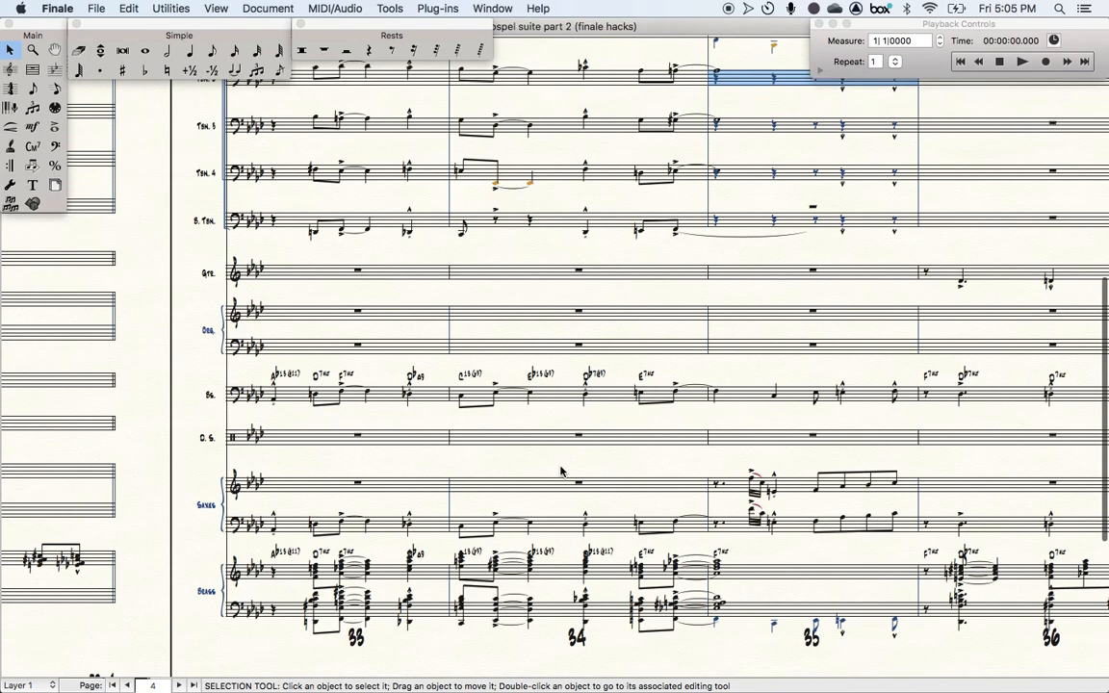
scroll(763, 487, "right", 1)
scroll(563, 472, "up", 5)
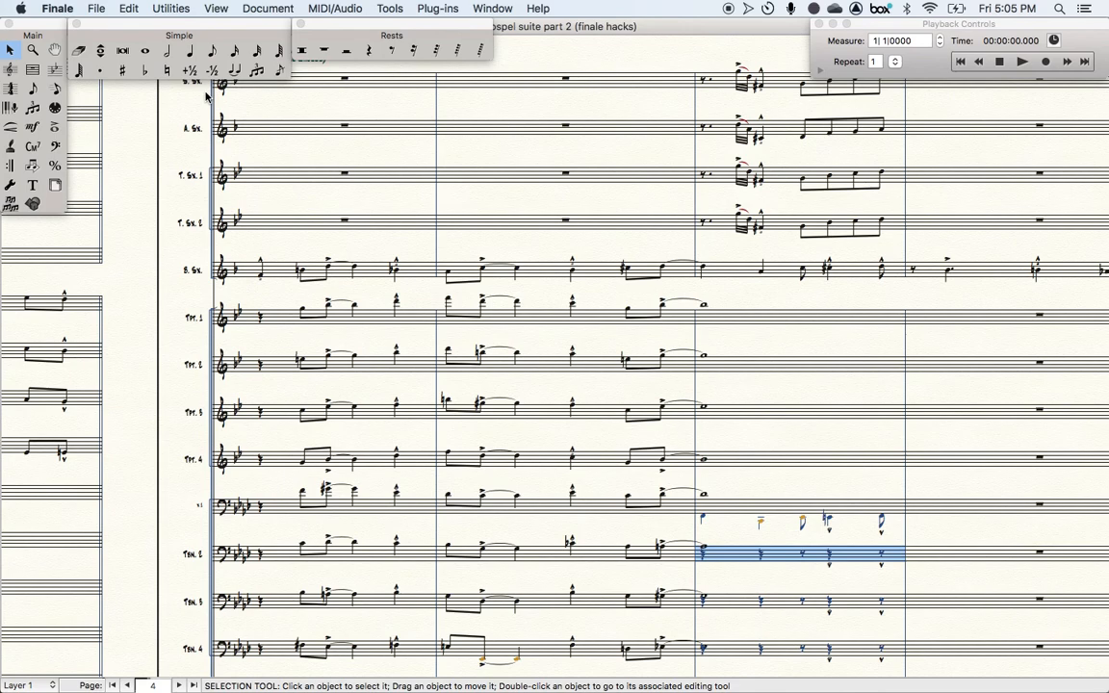
- Inspect the Respect Instrument Ranges when Copying or Changing Instruments option in the Edit preferences without changing it
left_click(98, 8)
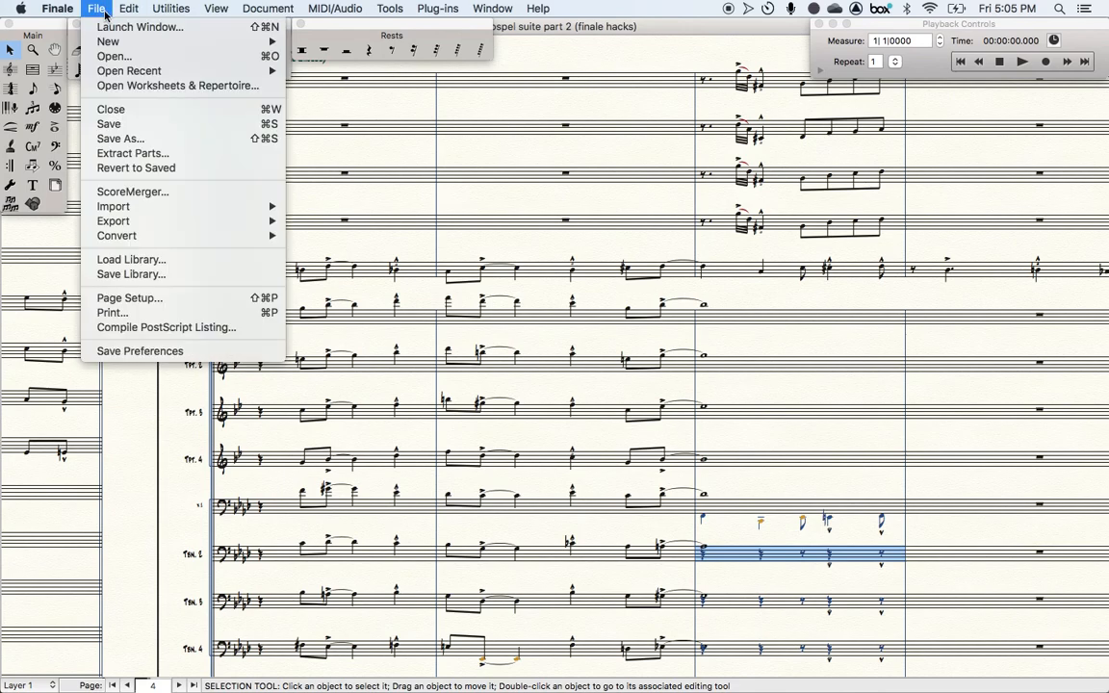
mouse_move(67, 8)
left_click(67, 50)
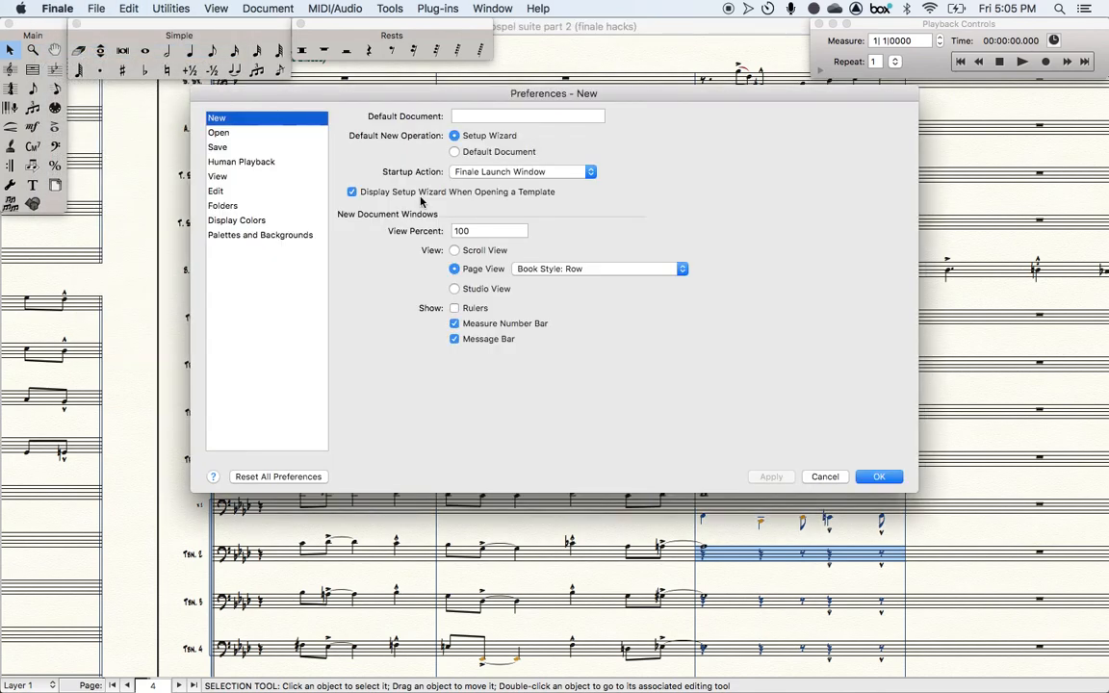
left_click(216, 190)
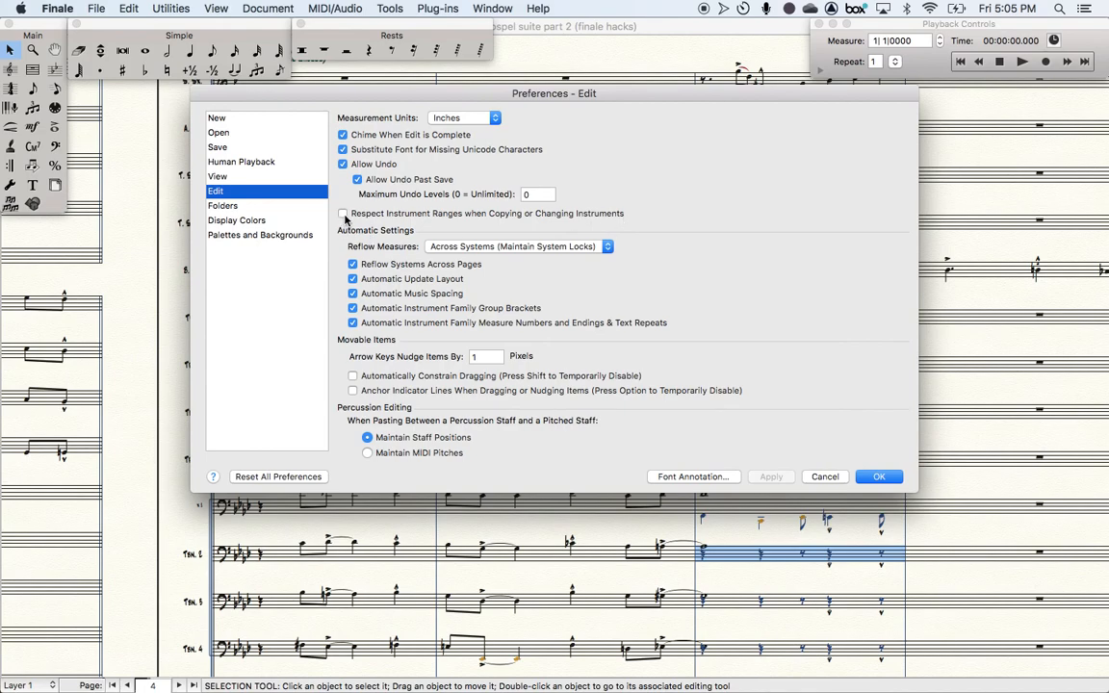
left_click(344, 215)
left_click(344, 215)
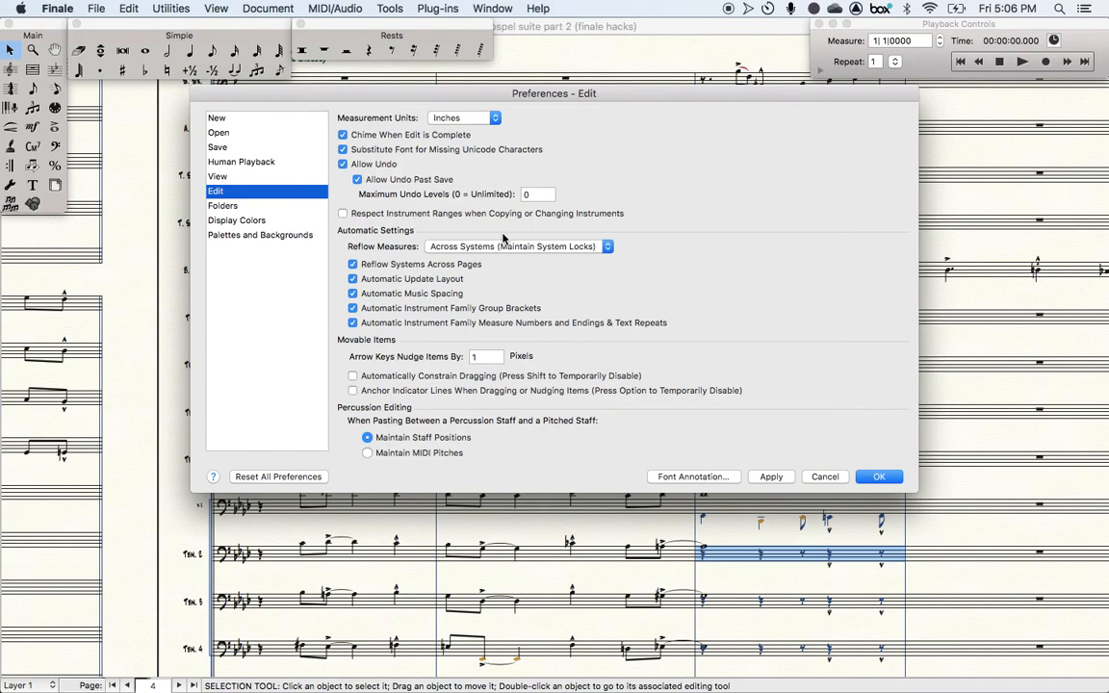
left_click(826, 477)
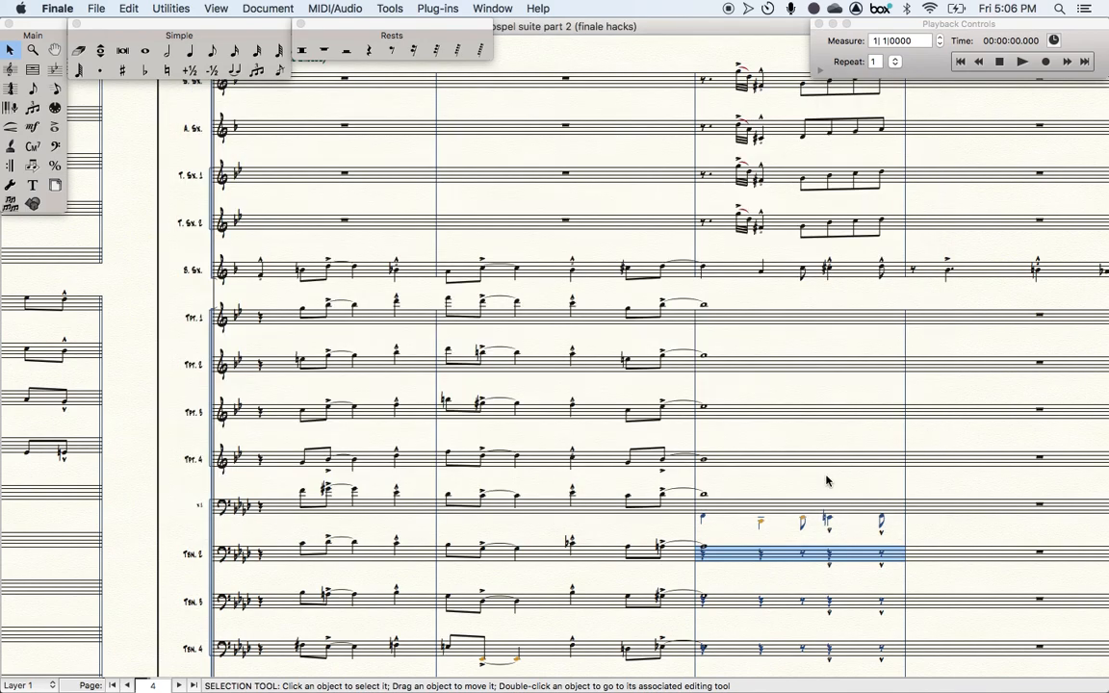
left_click(56, 9)
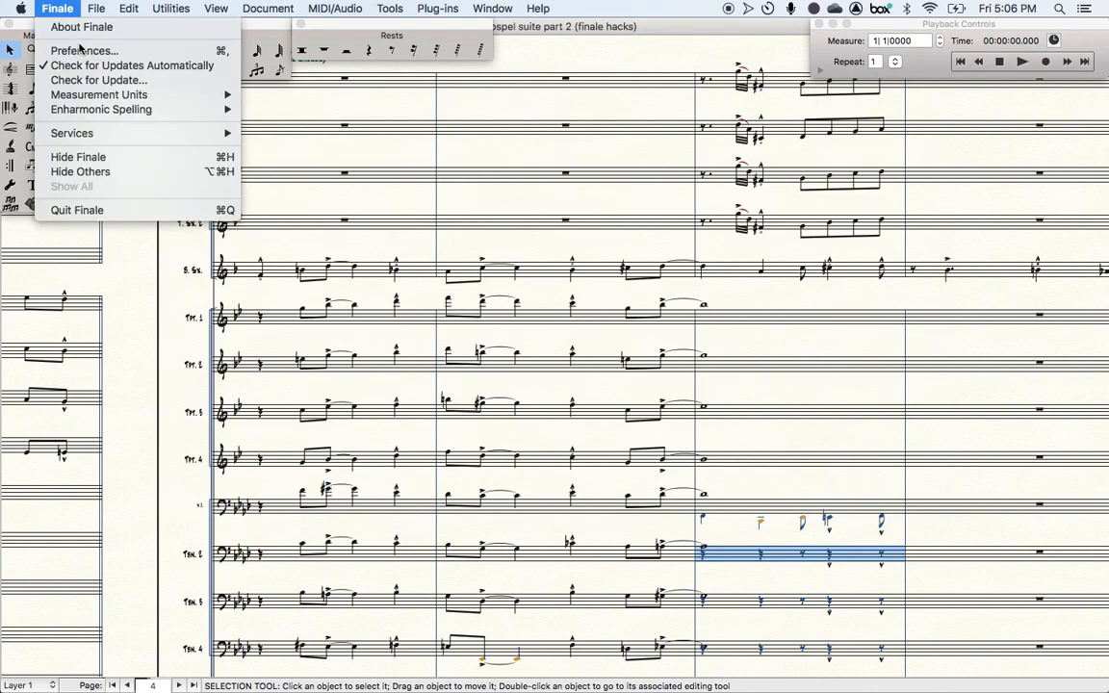
left_click(73, 50)
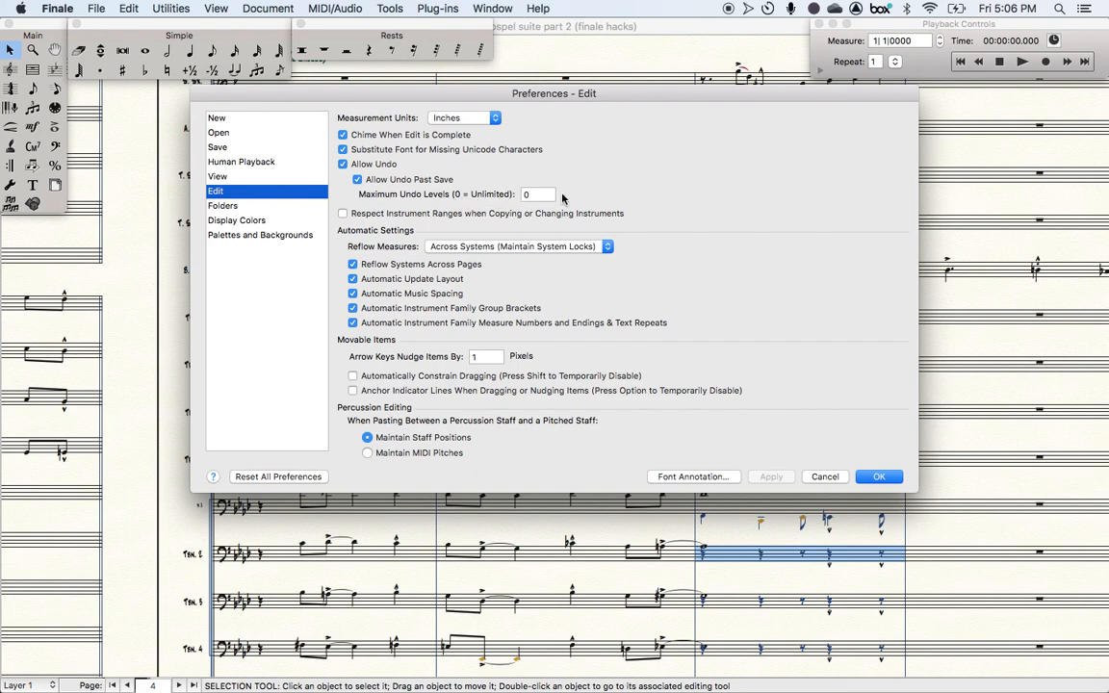
left_click(828, 477)
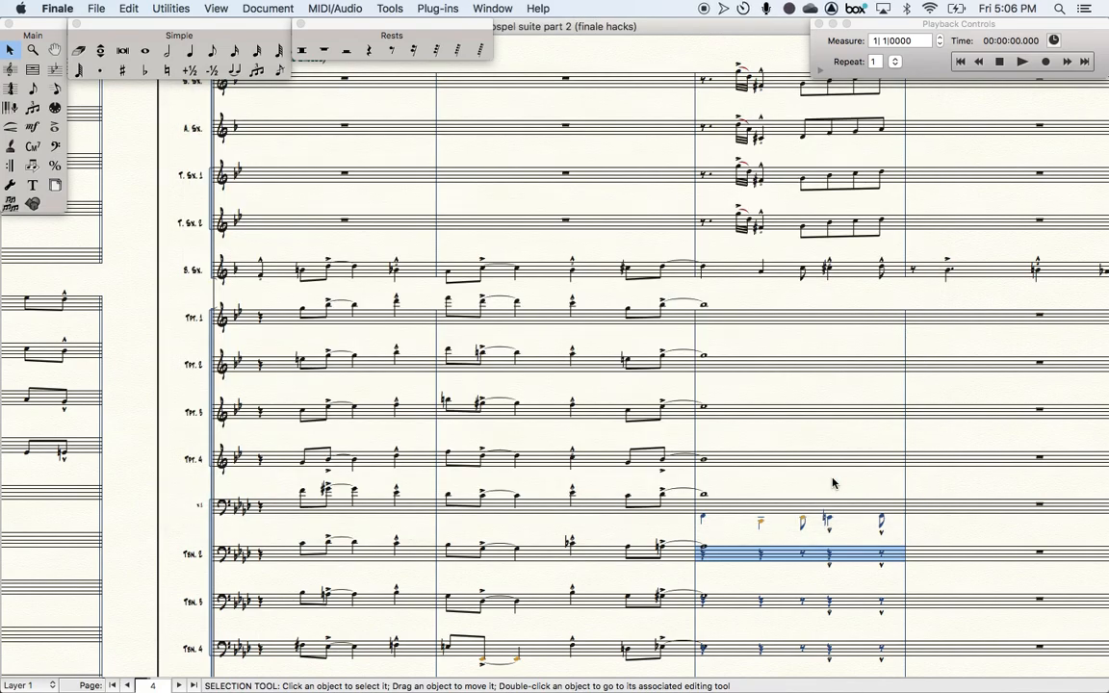
- Select the brass staves from Tpt. 1 down to B. Tbn. across measures 33 and 34
scroll(833, 483, "down", 5)
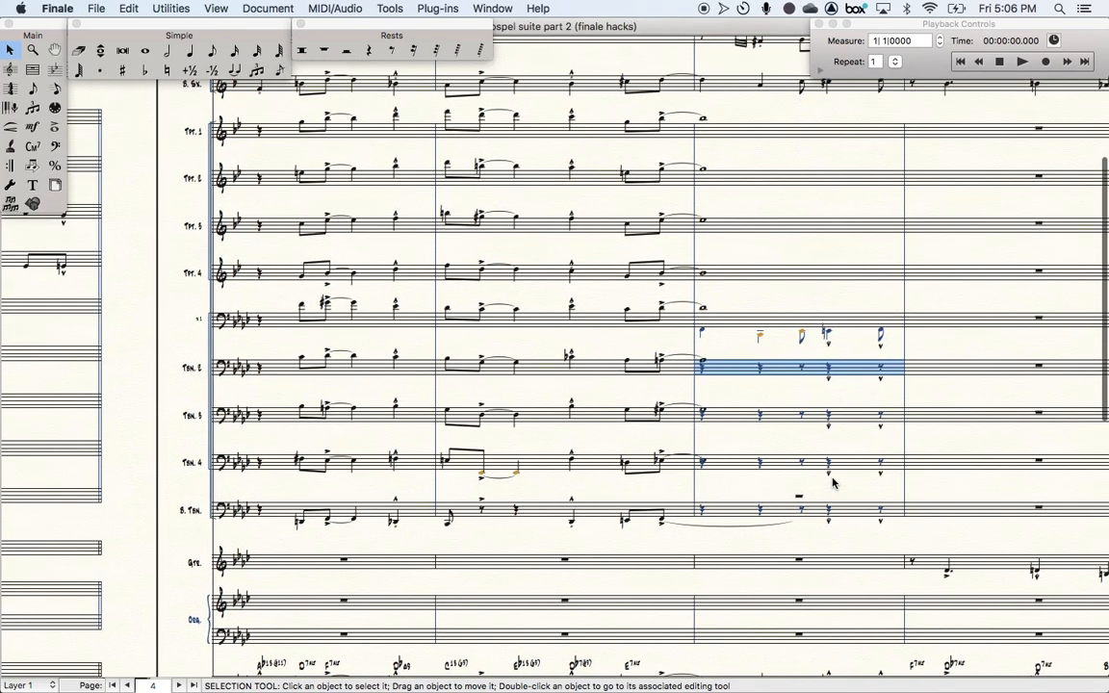
scroll(834, 483, "up", 1)
scroll(643, 513, "up", 3)
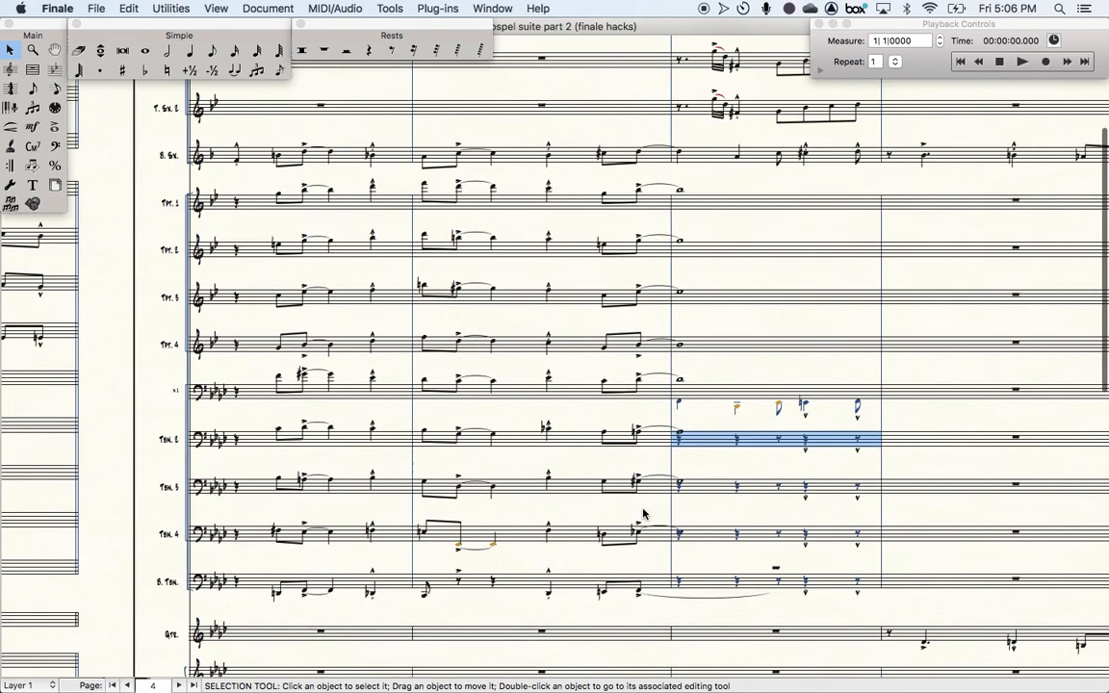
left_click(549, 602)
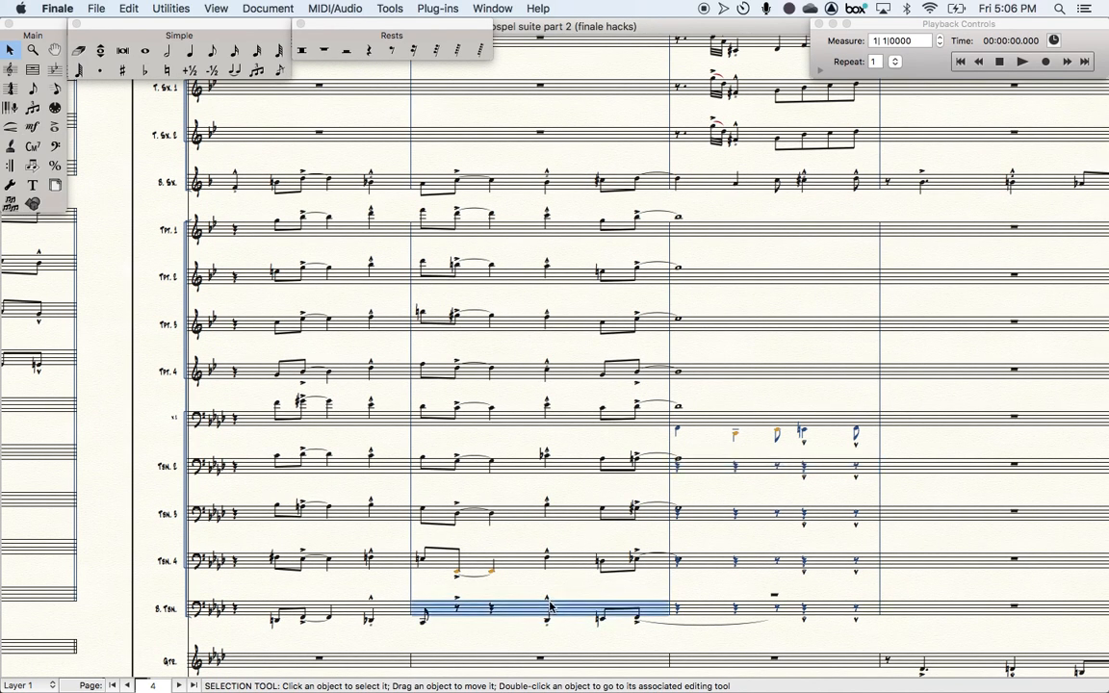
left_click(328, 236, "shift")
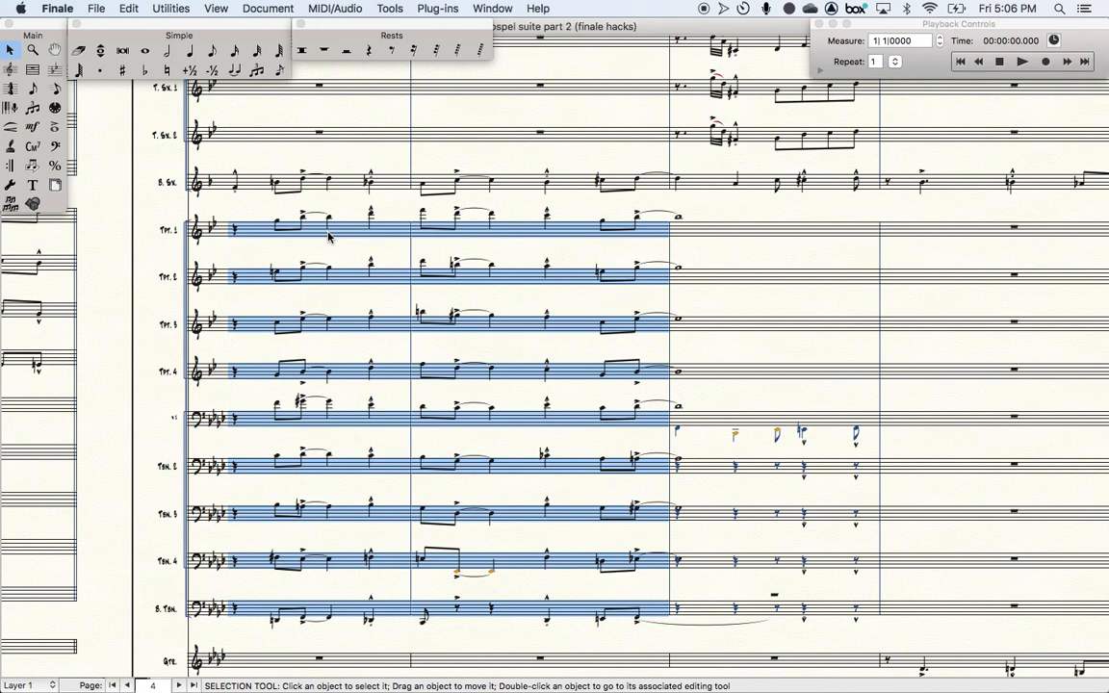
- Implode the selected brass music into a new staff added to the bottom of the score
key("1")
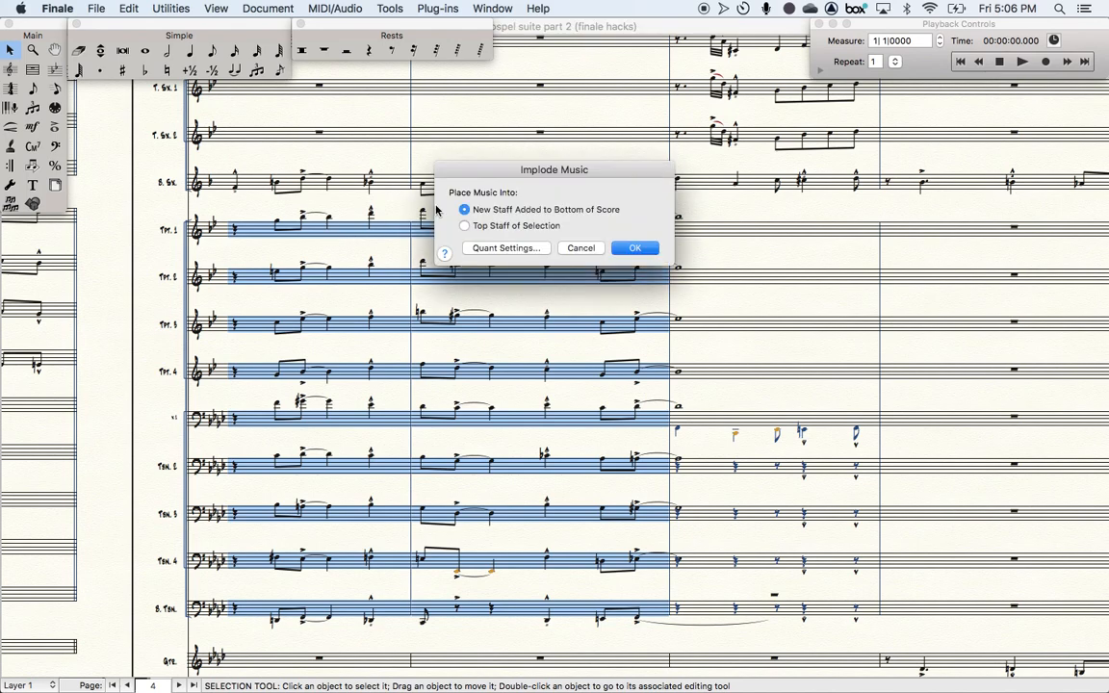
left_click(580, 247)
left_click(169, 9)
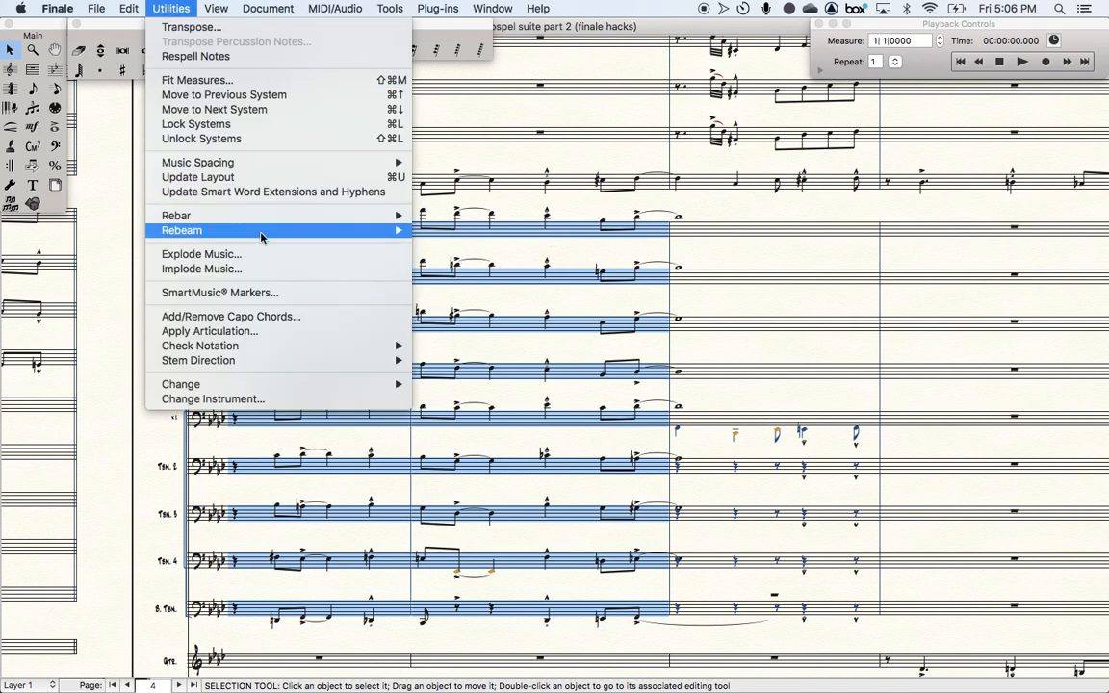
left_click(225, 273)
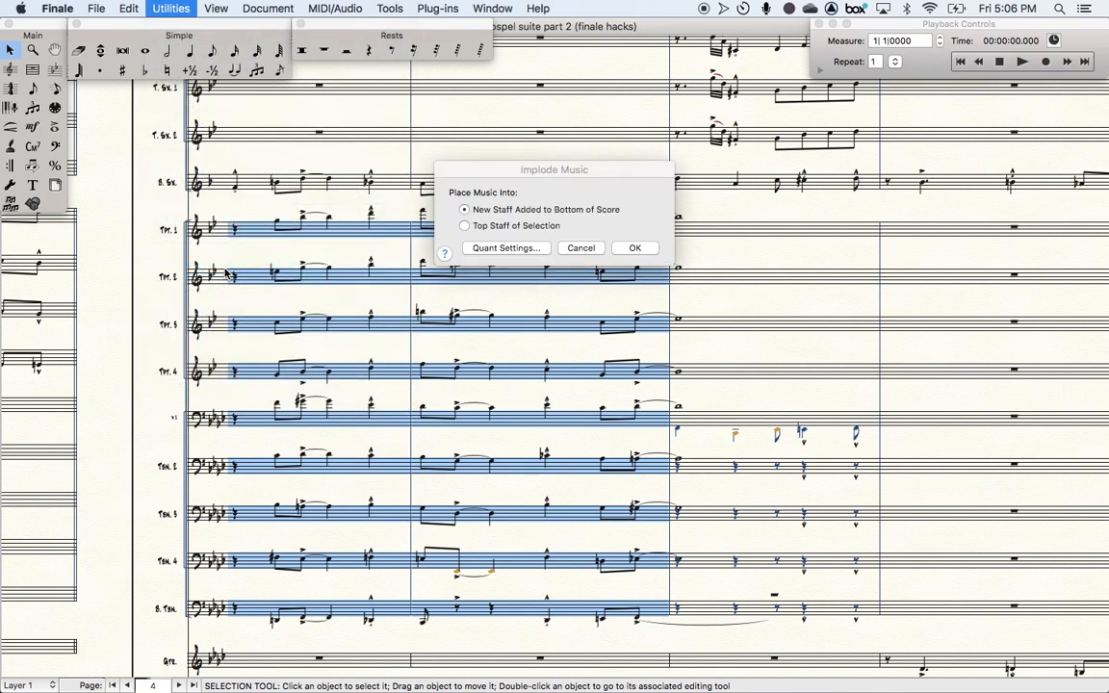
left_click(1066, 49)
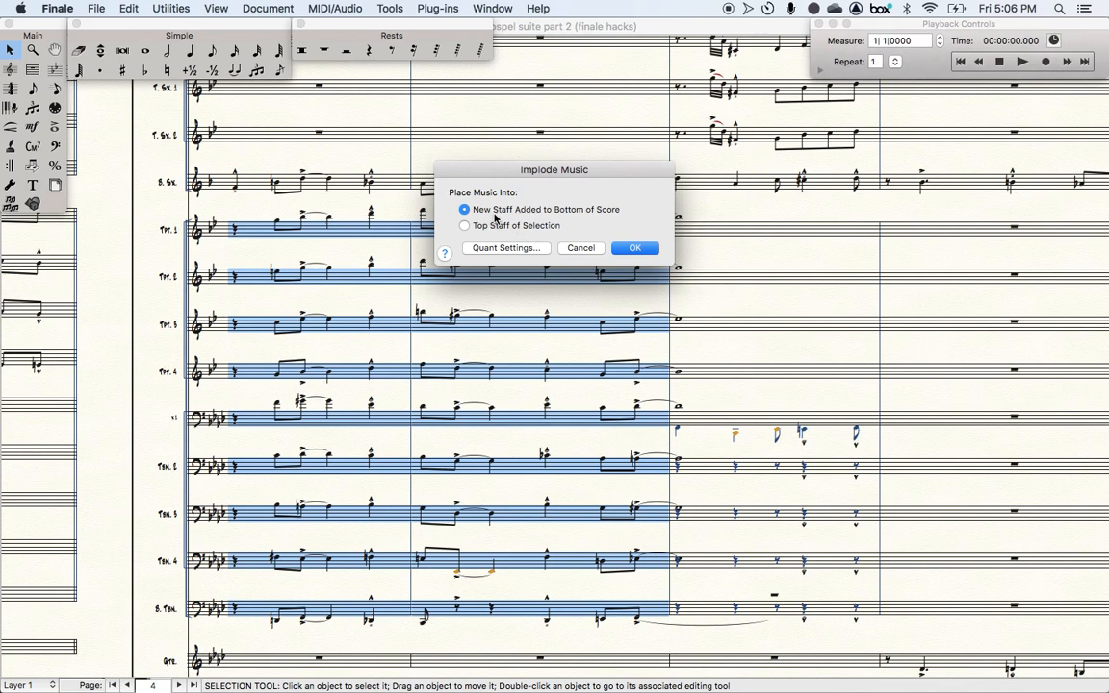
left_click(635, 247)
- Implode the selected brass music again, this time into the top staff of the selection
scroll(544, 411, "down", 10)
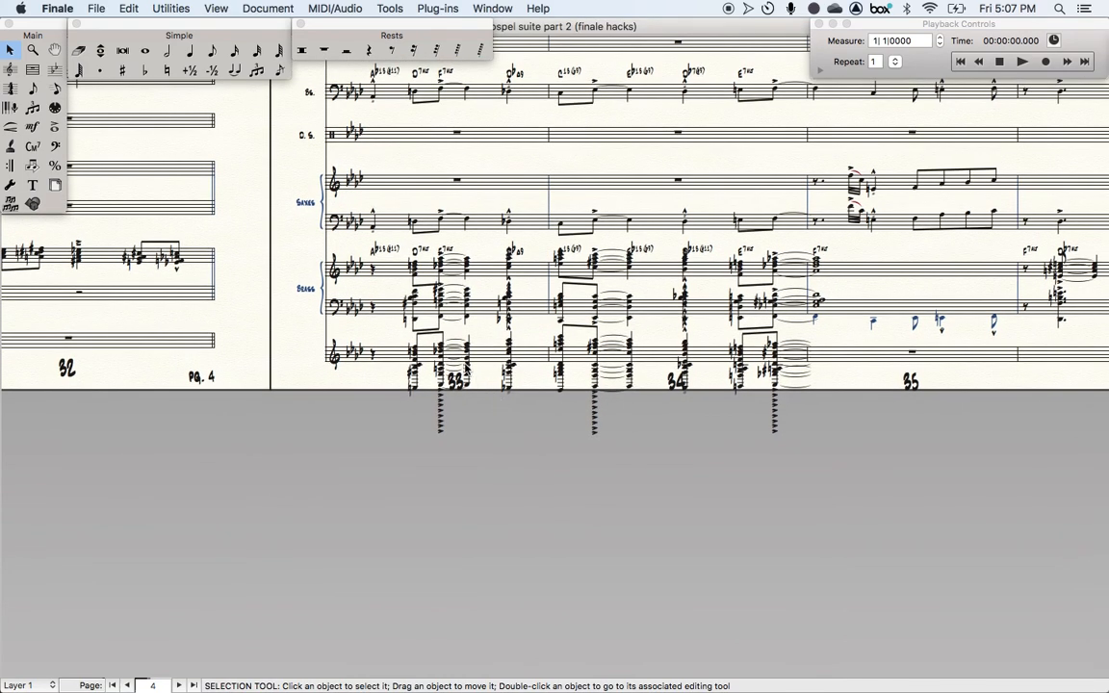
scroll(466, 368, "up", 10)
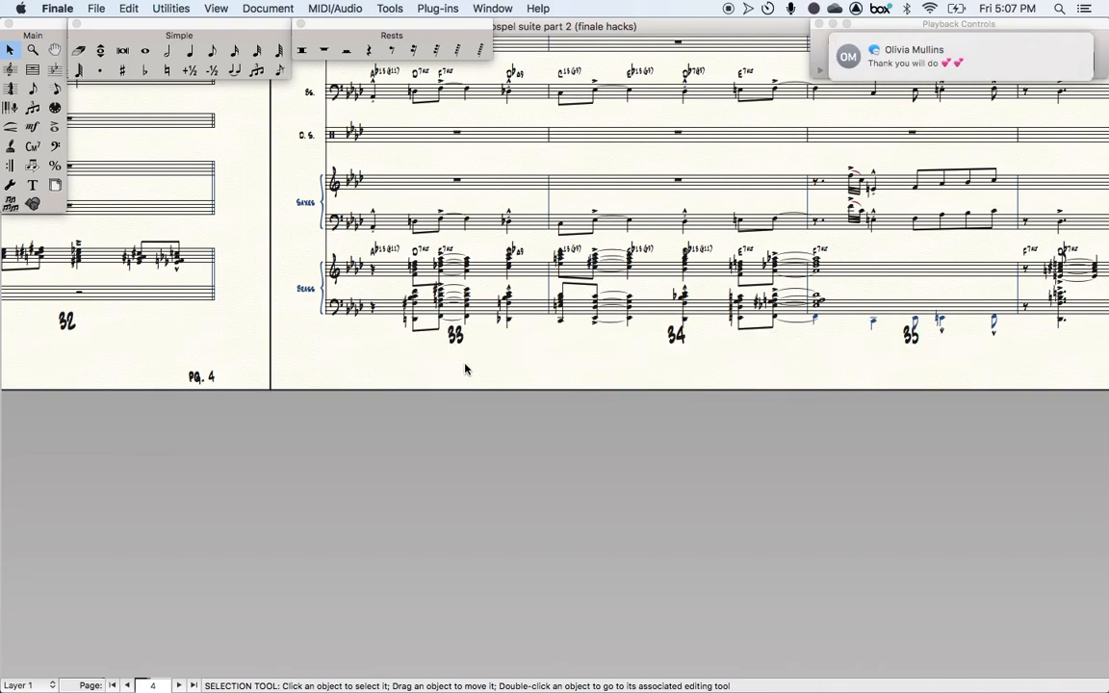
scroll(466, 369, "up", 7)
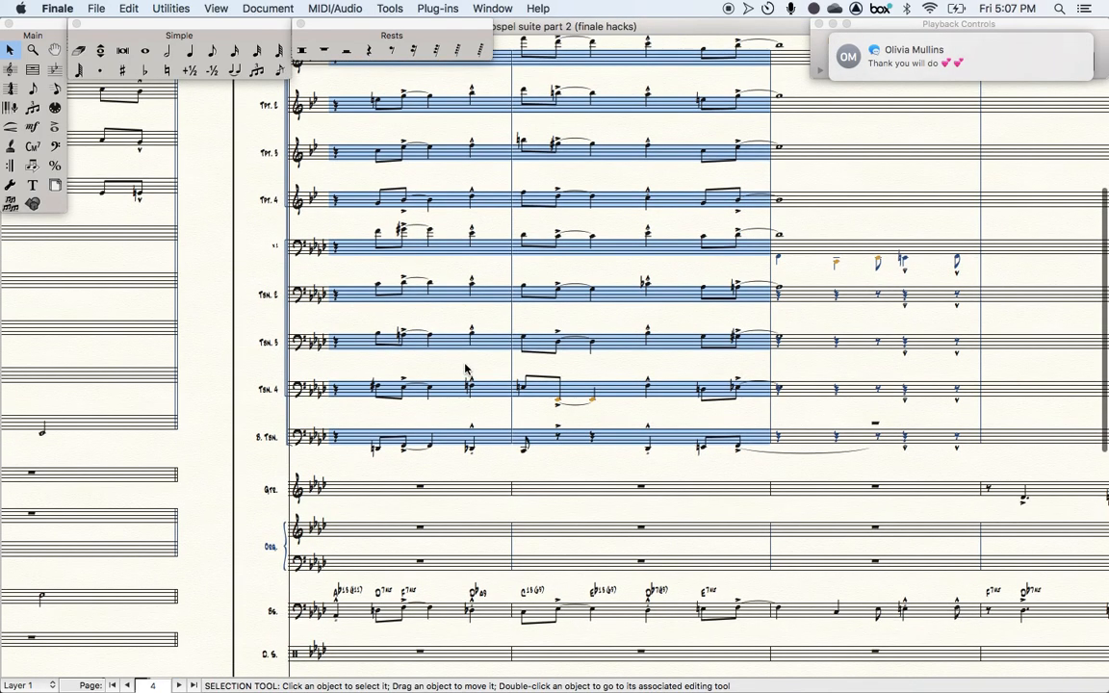
key("1")
left_click(468, 224)
left_click(635, 248)
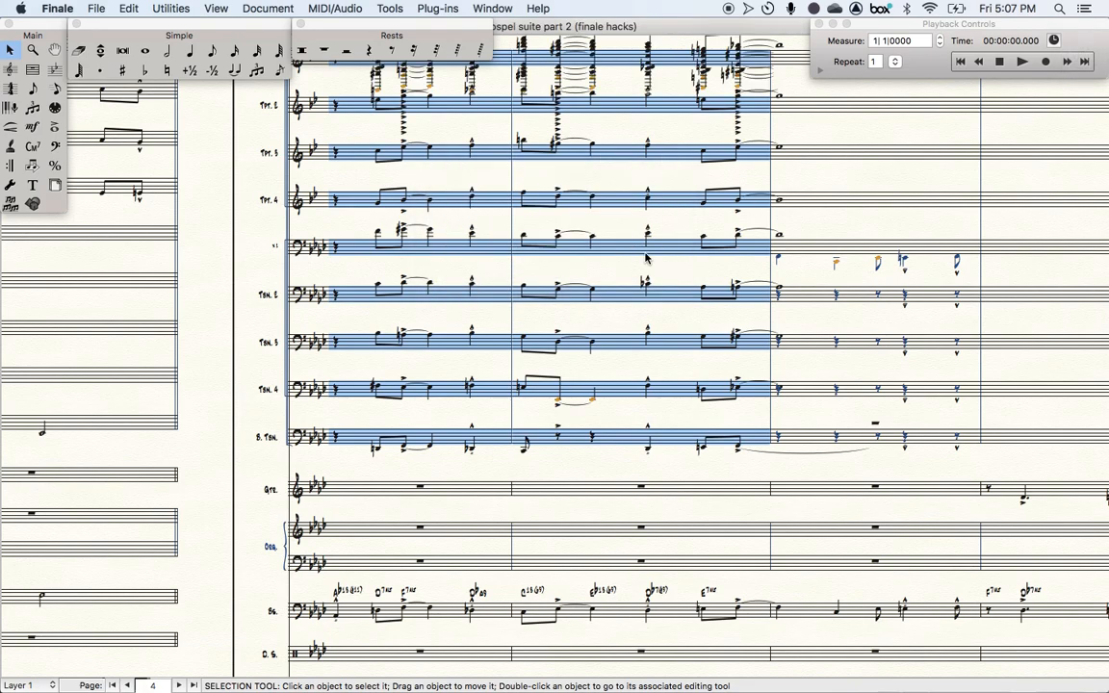
scroll(646, 258, "up", 5)
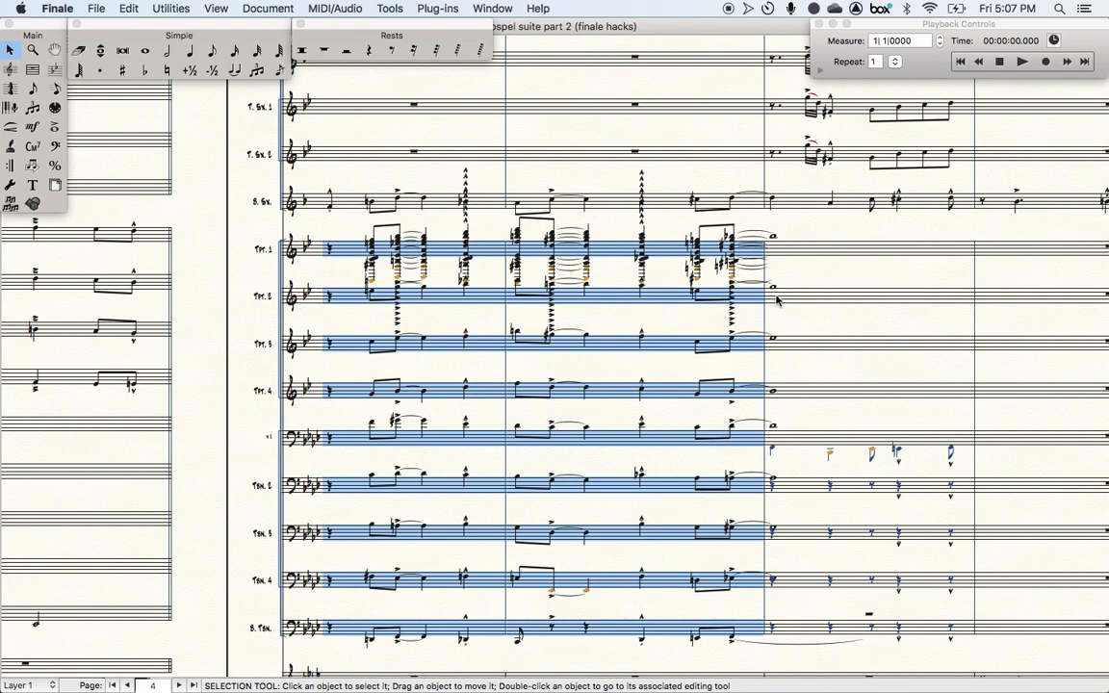
scroll(645, 236, "up", 8)
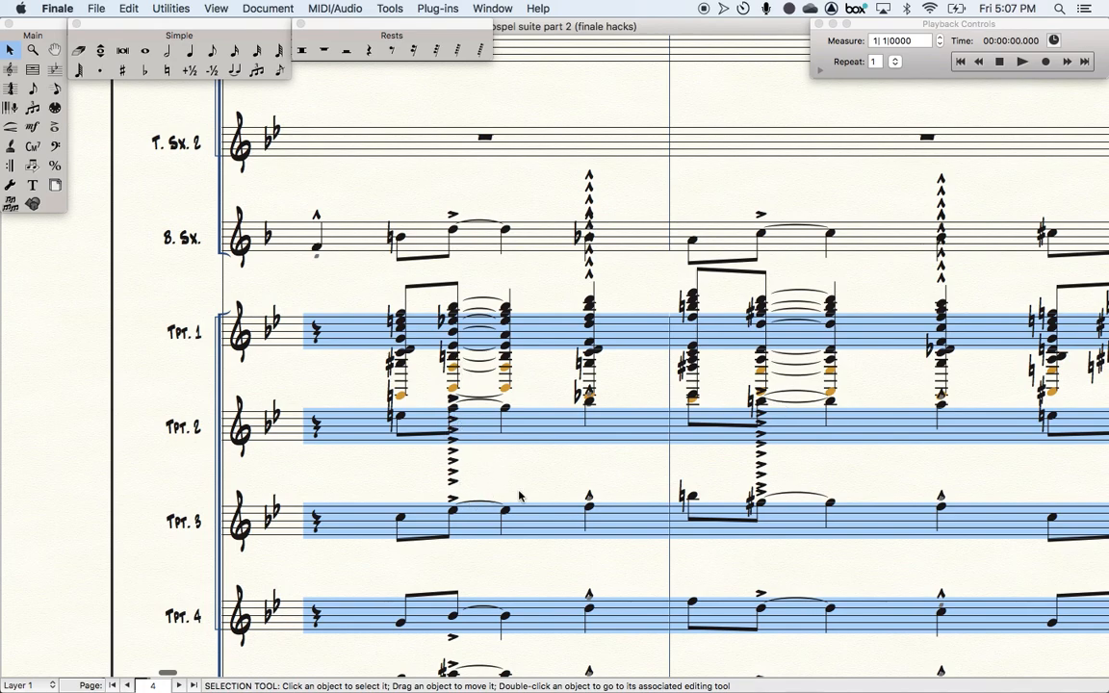
- Undo the implode into the top staff of the selection
key("super+z")
scroll(519, 496, "down", 5)
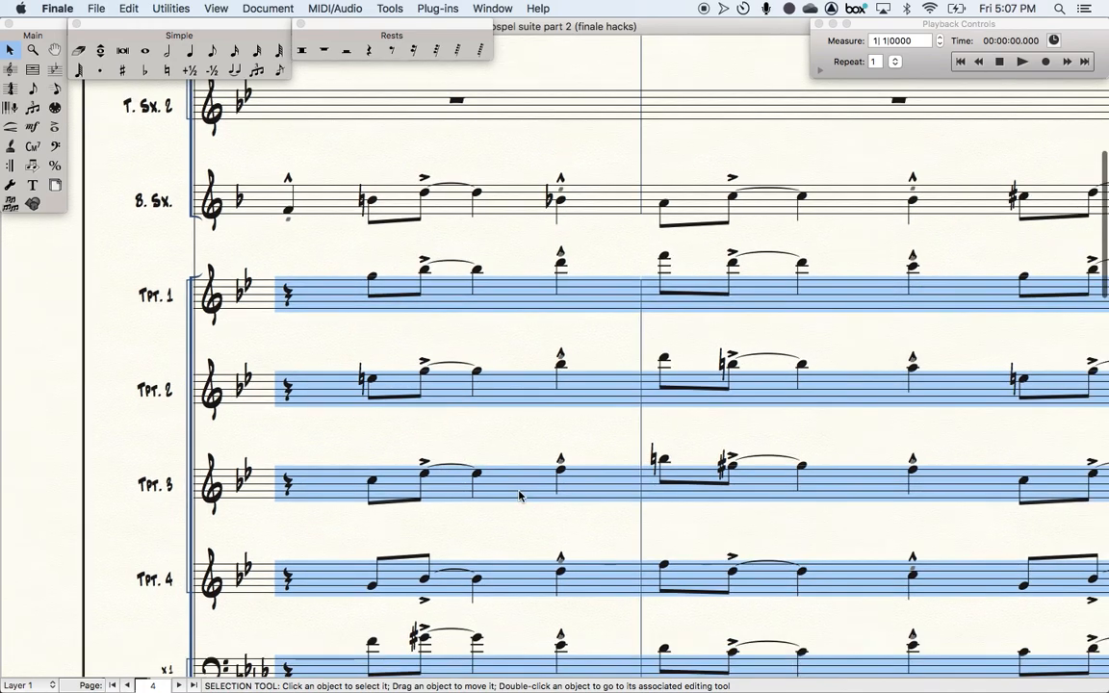
key("super+minus")
key("super+minus")
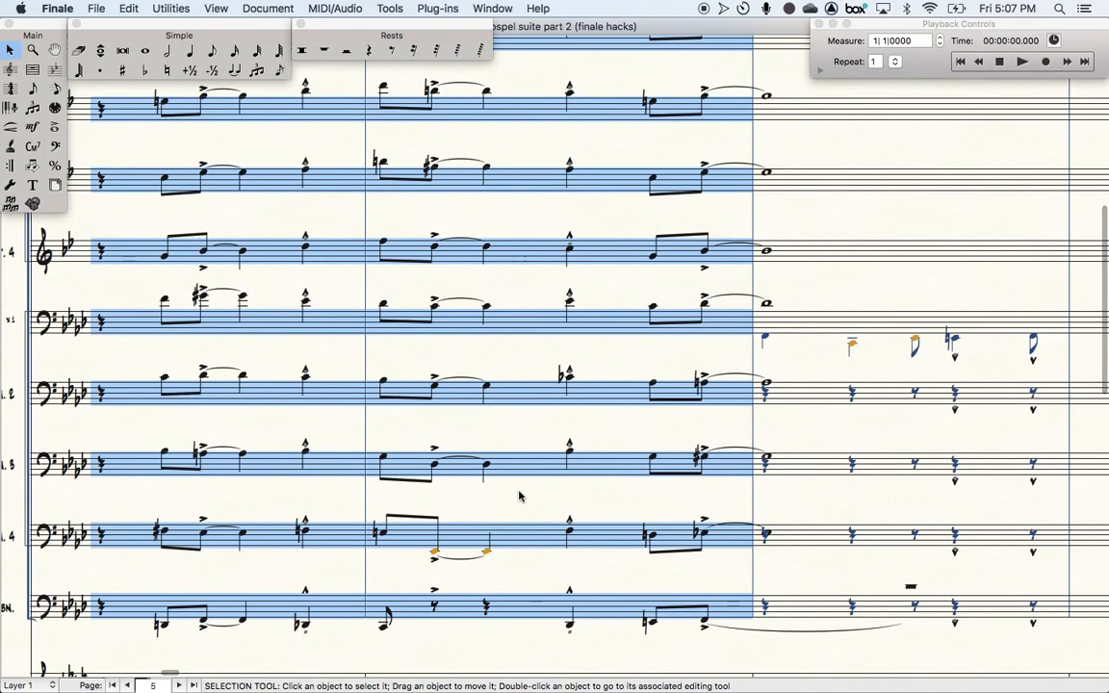
scroll(519, 495, "up", 5)
scroll(519, 496, "left", 3)
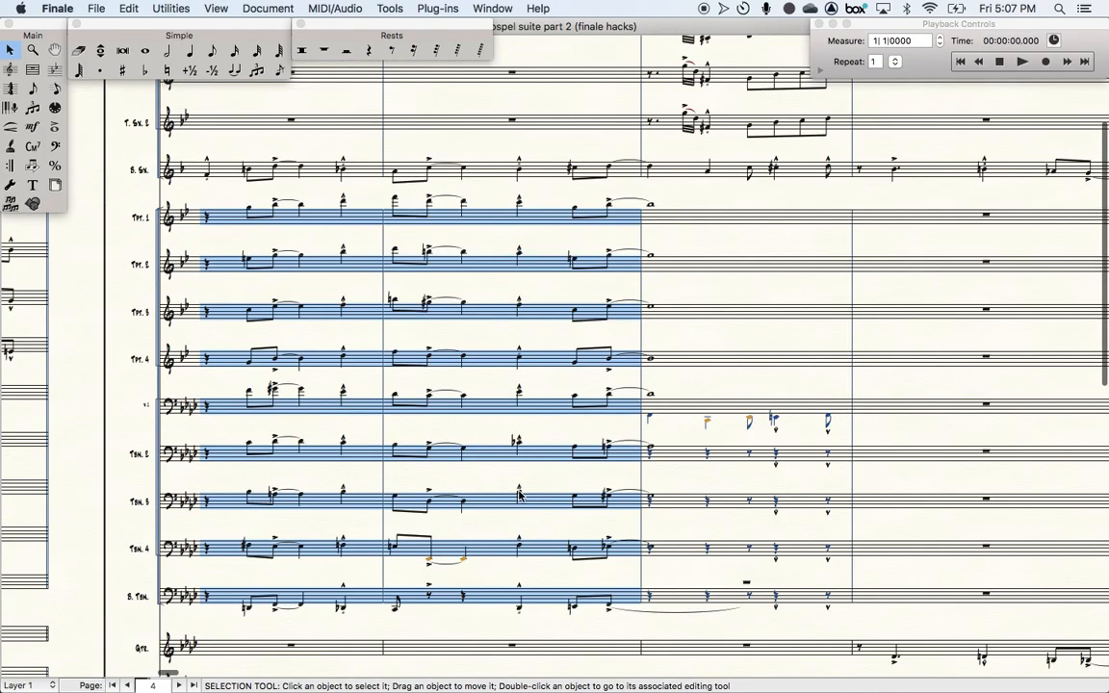
- Enter whole notes on the lower trombone staves around measures 33 to 35 with the Simple Entry whole-note tool
left_click(145, 50)
key("backslash")
key("Right")
key("backslash")
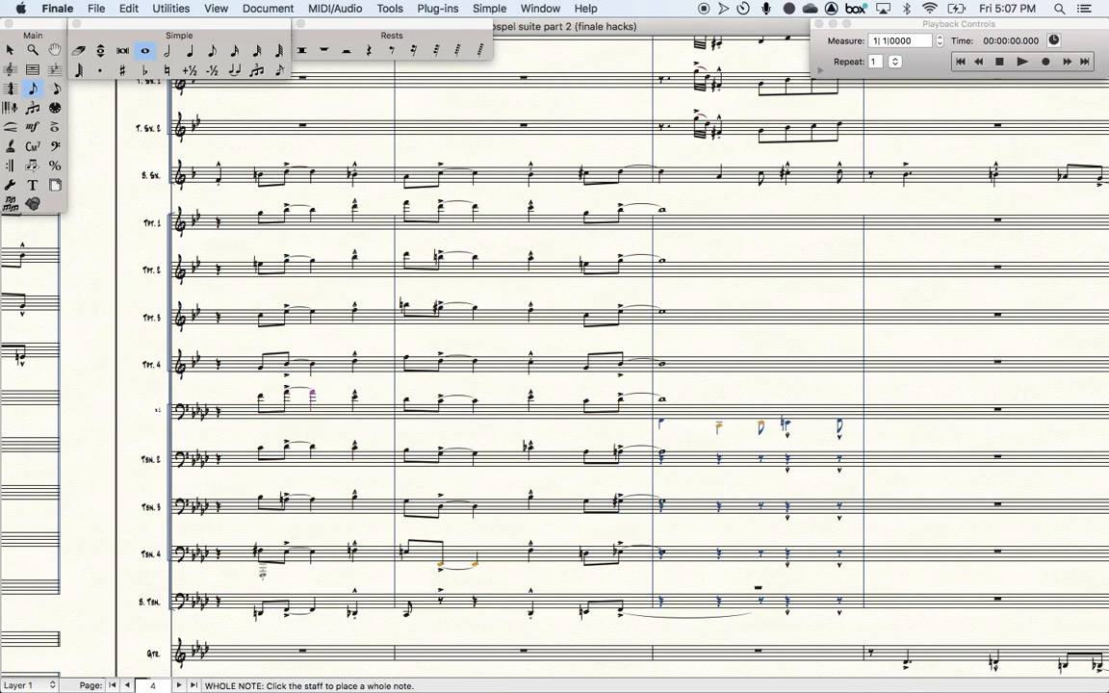
left_click(259, 551, "alt")
key("backslash")
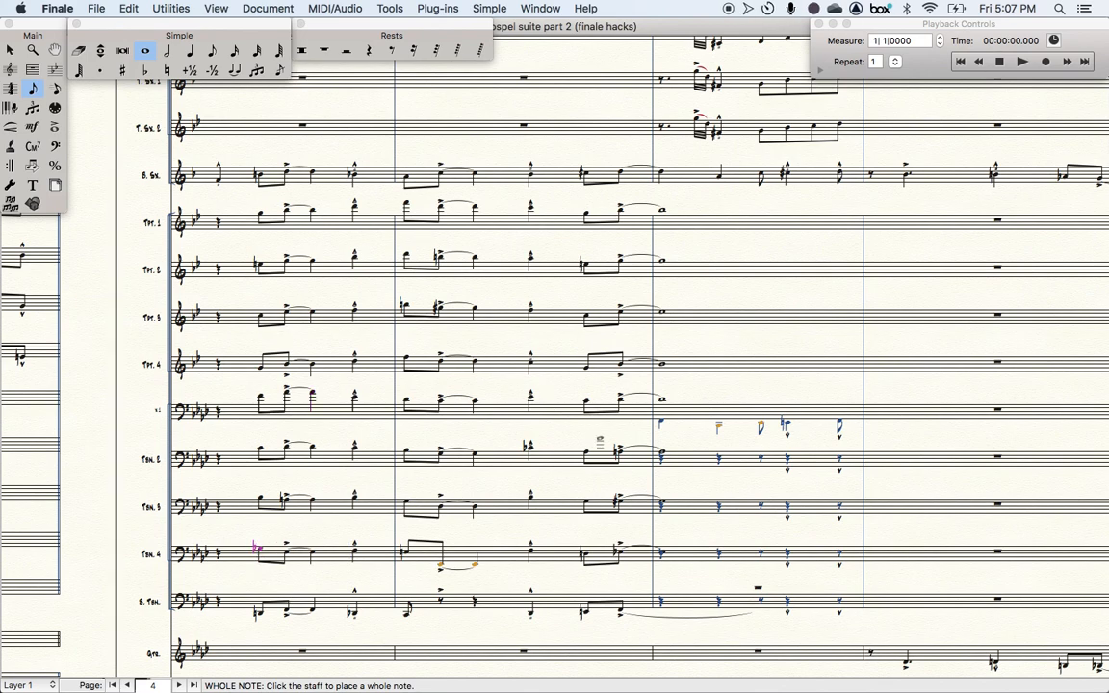
left_click(621, 501, "alt")
key("backslash")
key("Right")
key("backslash")
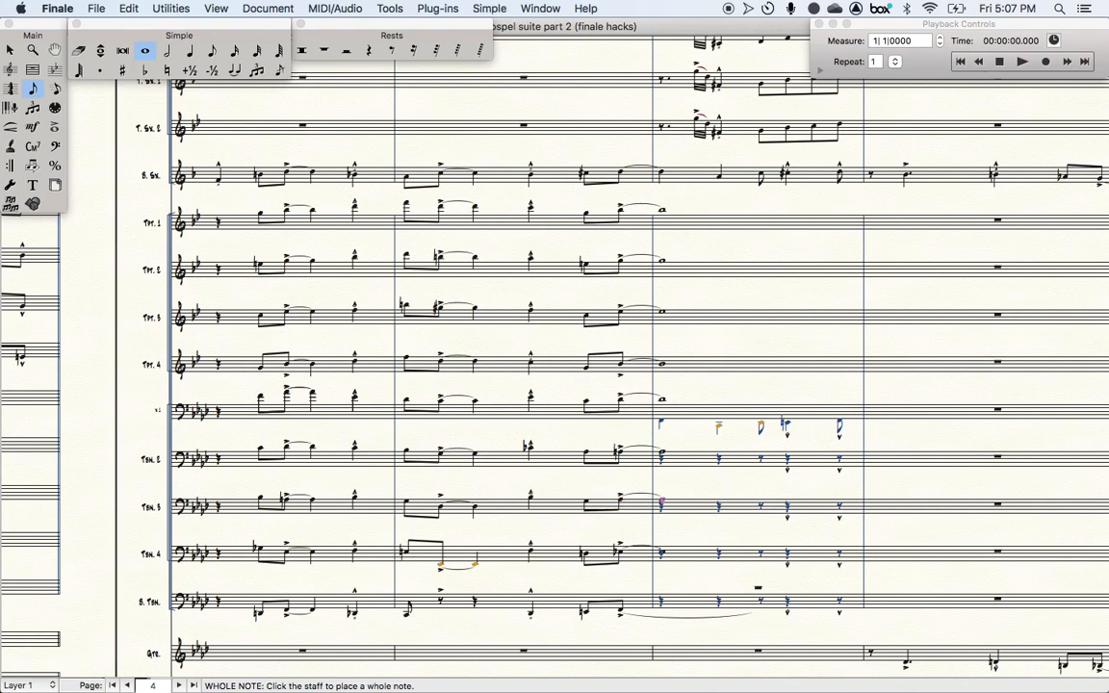
scroll(622, 502, "right", 6)
scroll(622, 503, "down", 3)
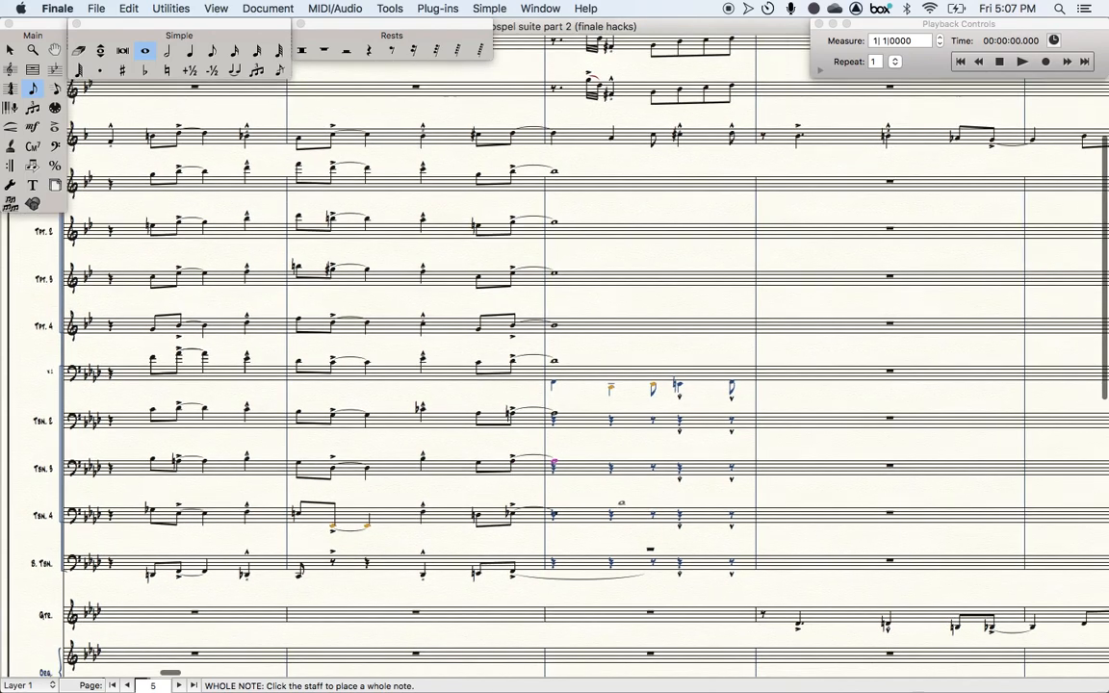
scroll(621, 506, "down", 2)
scroll(621, 505, "right", 1)
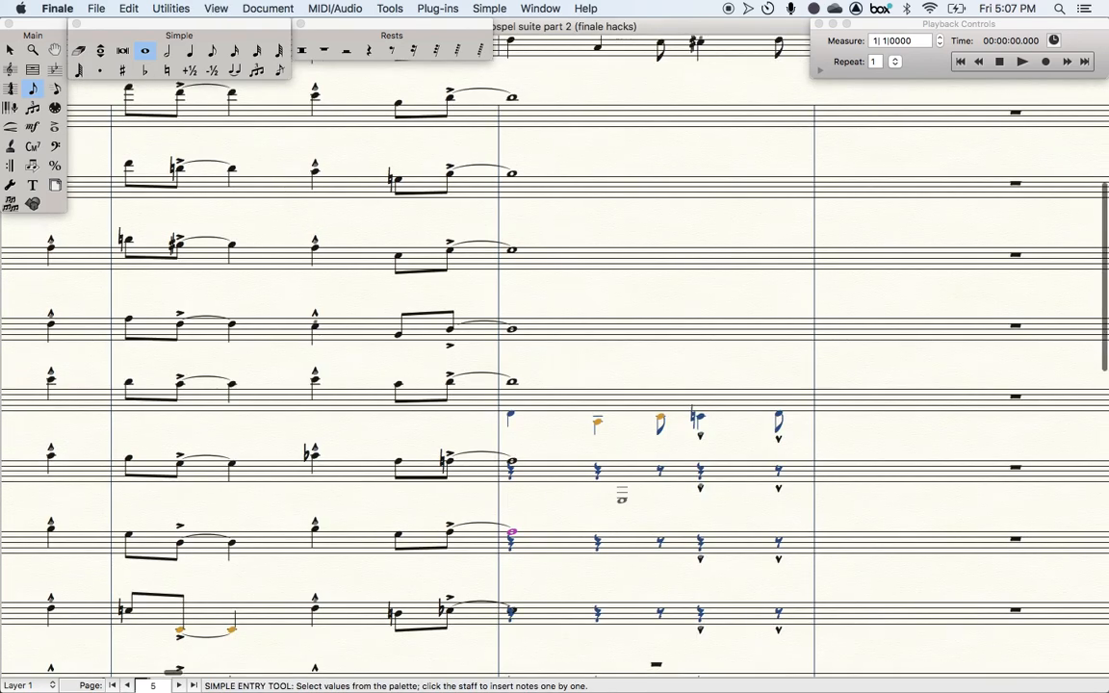